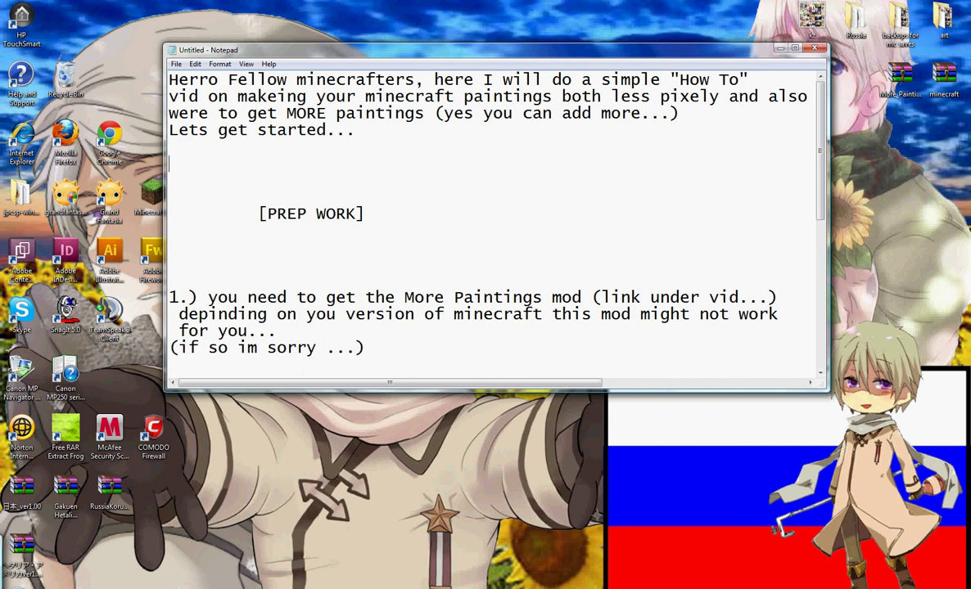
Switch to Firefox, go back to the More Paintings forum topic and select its web address.
left_click_drag(170, 298, 199, 298)
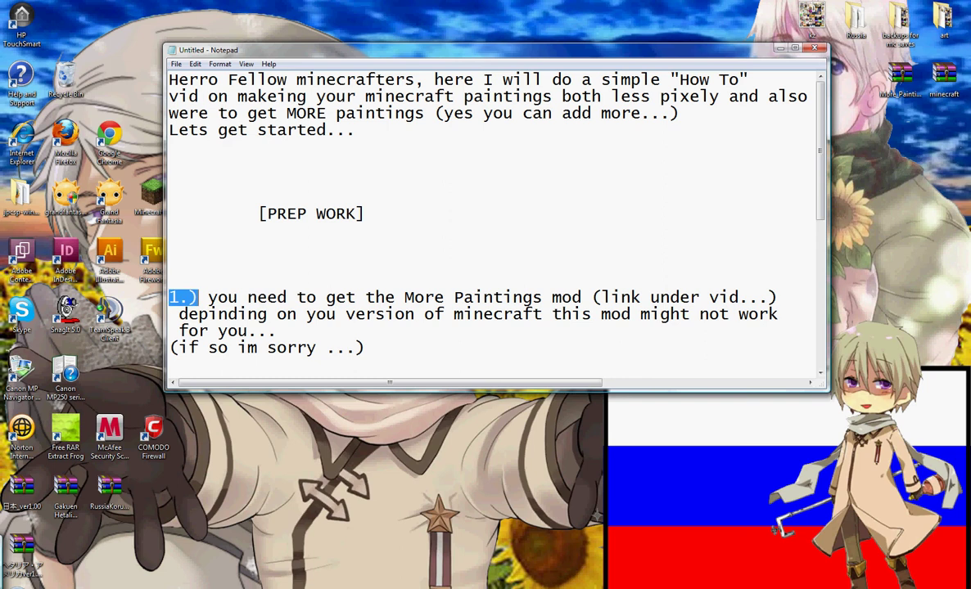
left_click(366, 348)
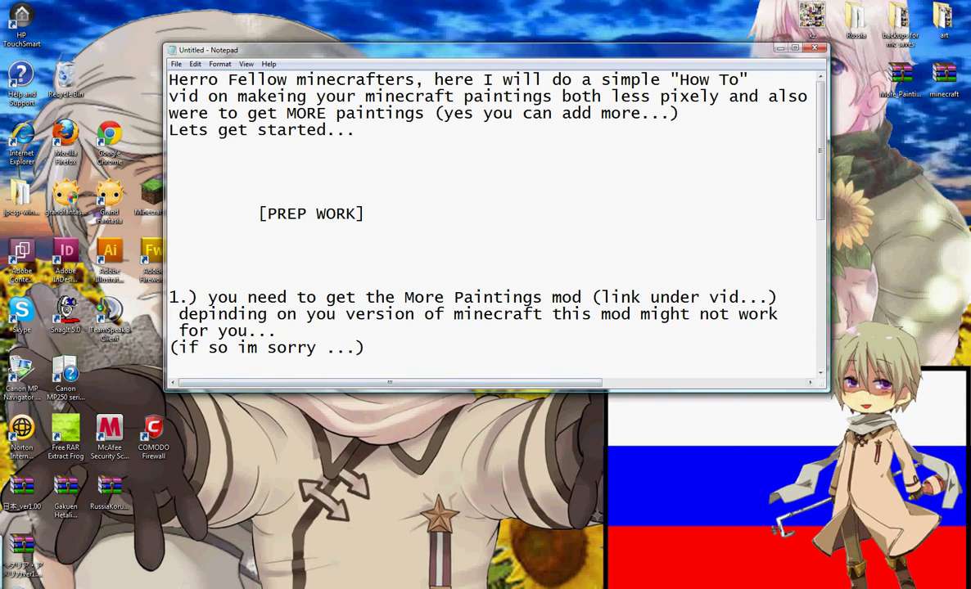
key("alt+Tab")
left_click(272, 8)
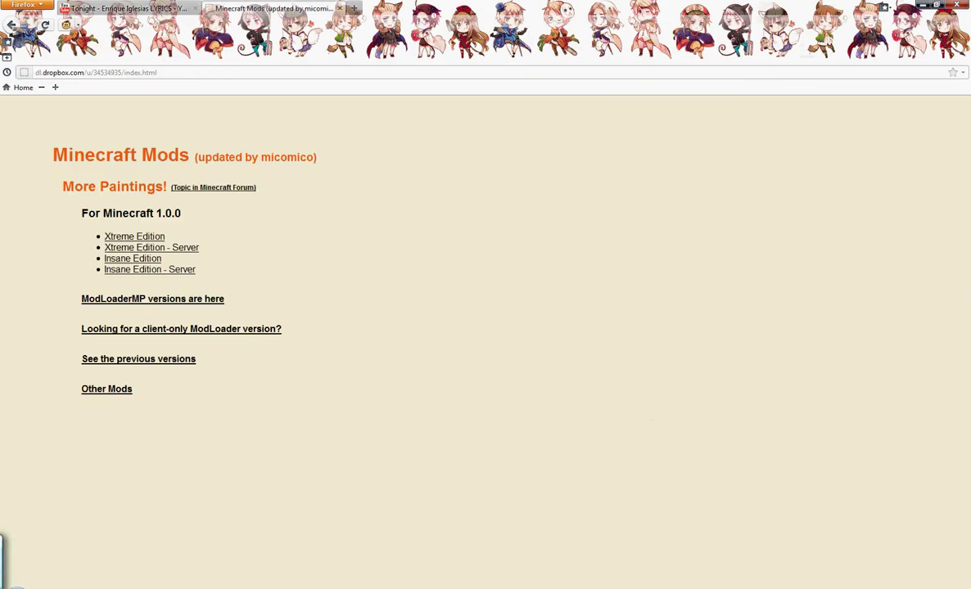
left_click(11, 24)
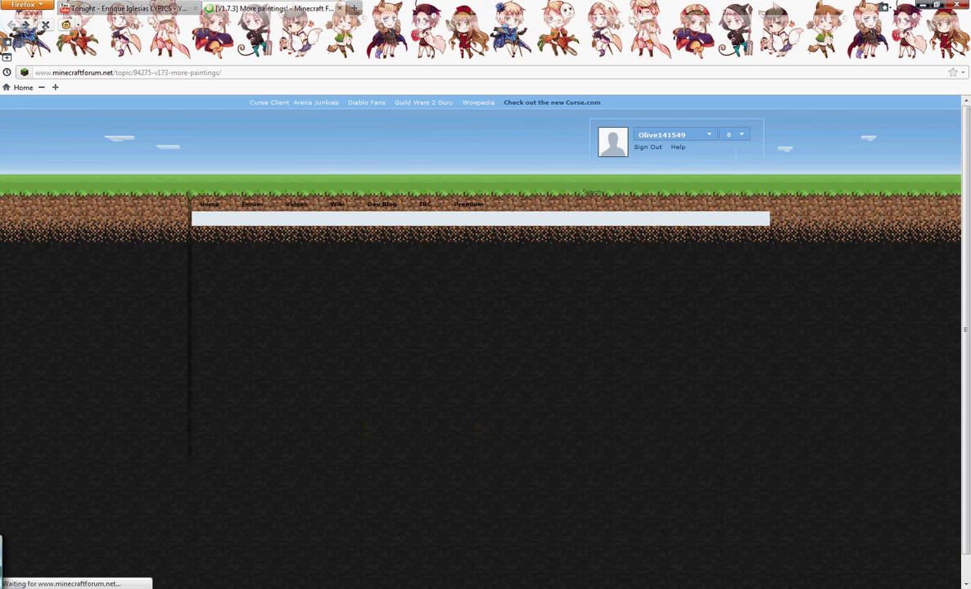
left_click_drag(224, 73, 34, 73)
Follow the topic's 1.8/1.9Pre4 Dropbox link and download the Minecraft 1.0.0 Xtreme Edition archive, opening it in WinRAR.
scroll(486, 328, "down", 10)
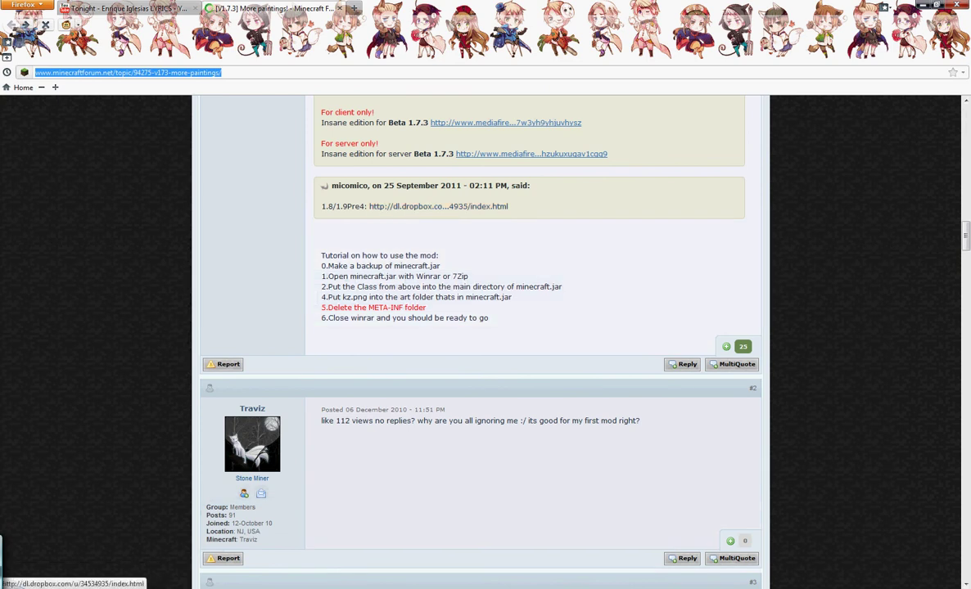
left_click(438, 206)
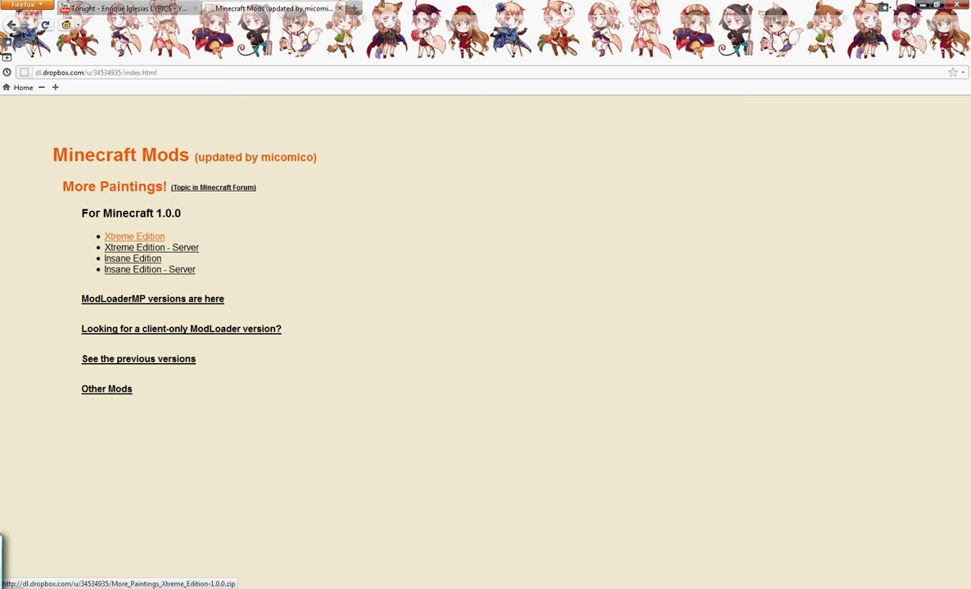
left_click(134, 237)
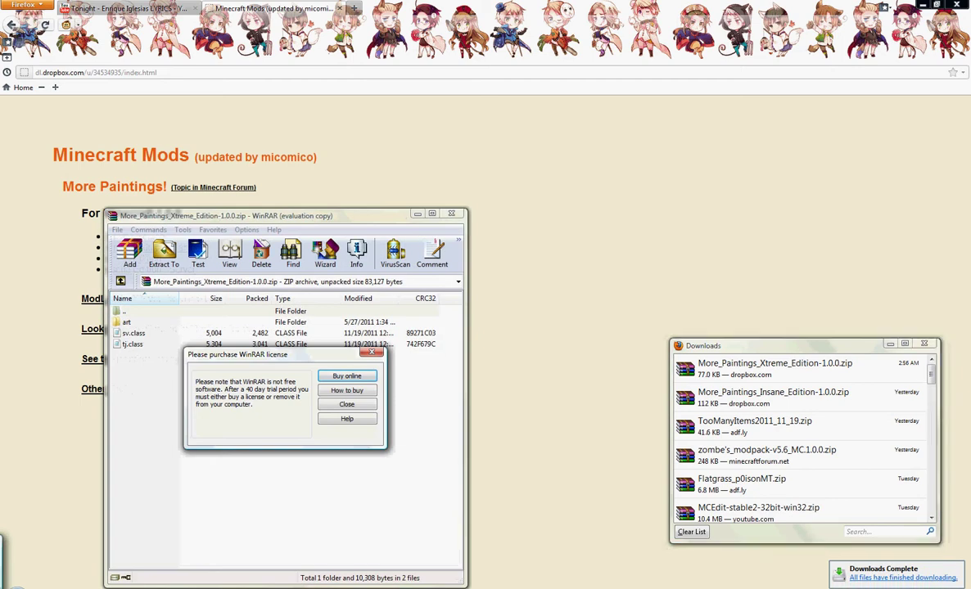
left_click(923, 5)
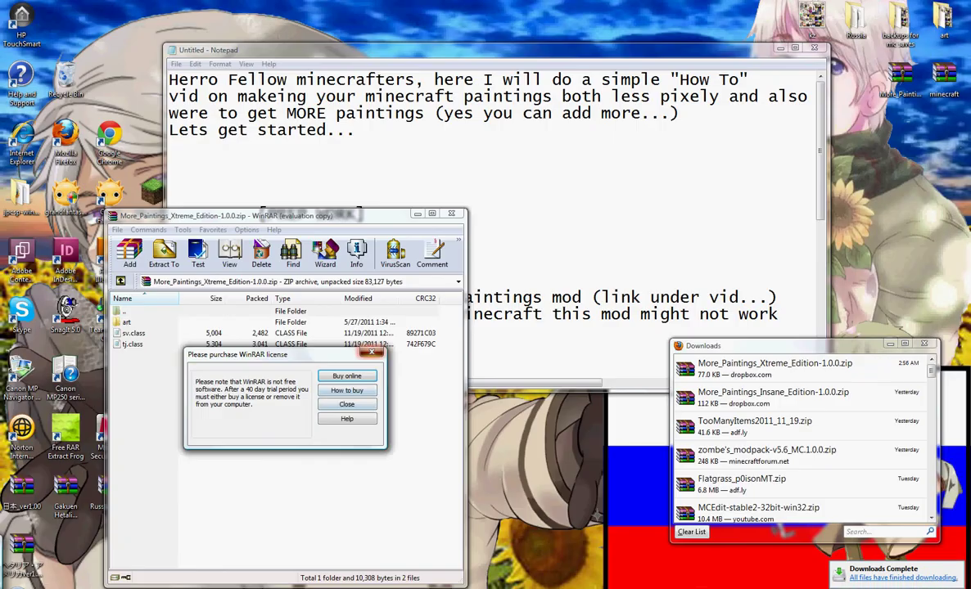
left_click(347, 405)
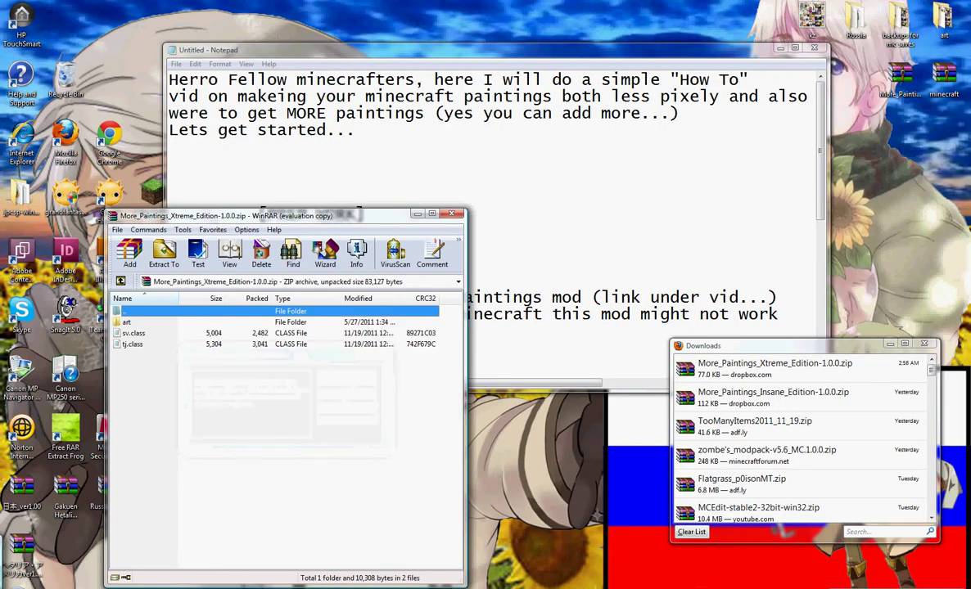
Switch to the Notepad instructions and highlight the hint in step 2 about where kz.png is located.
left_click(532, 214)
scroll(491, 221, "down", 2)
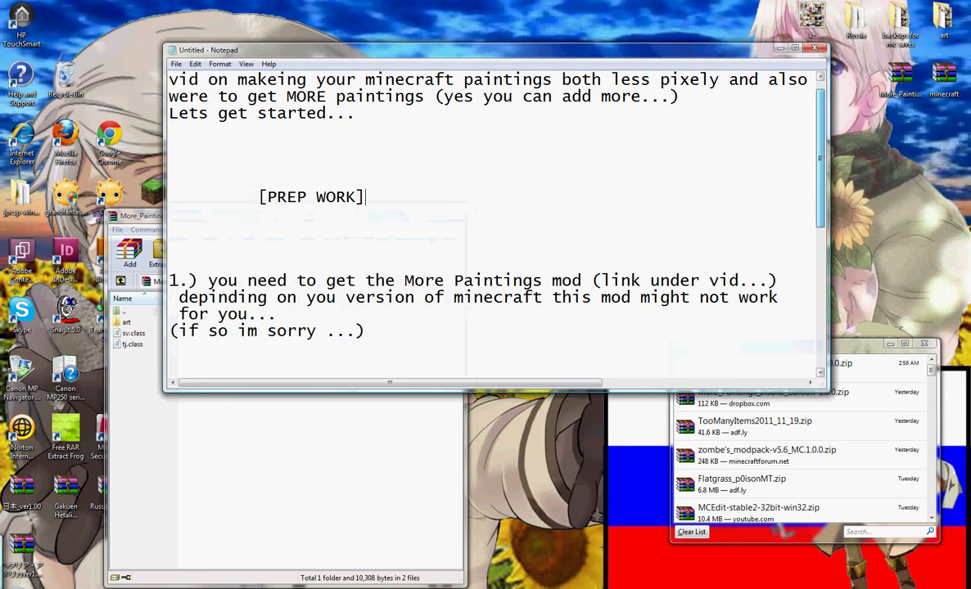
mouse_move(821, 195)
left_mouse_down()
mouse_move(820, 221)
mouse_move(820, 213)
left_mouse_up()
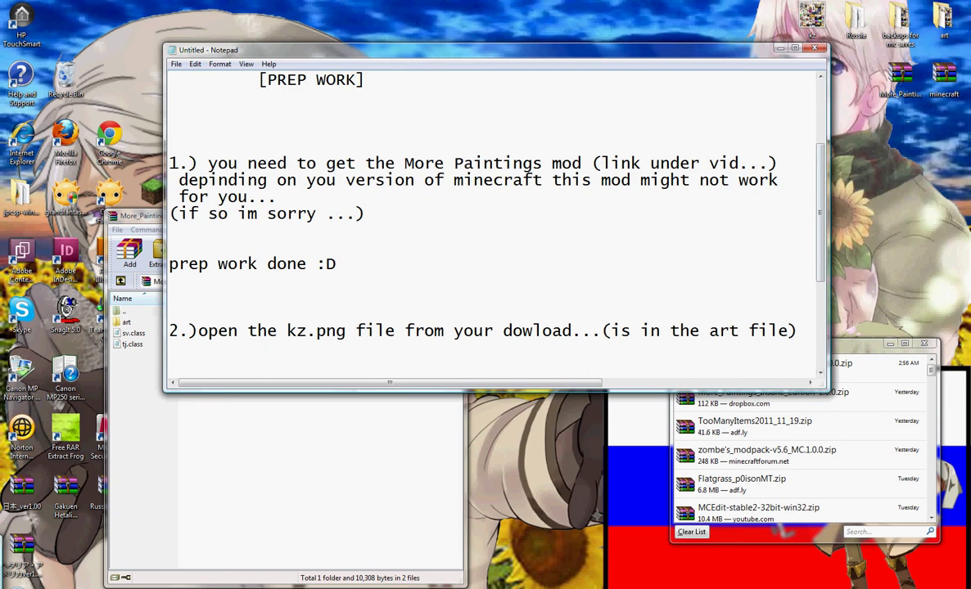
left_click_drag(601, 331, 750, 331)
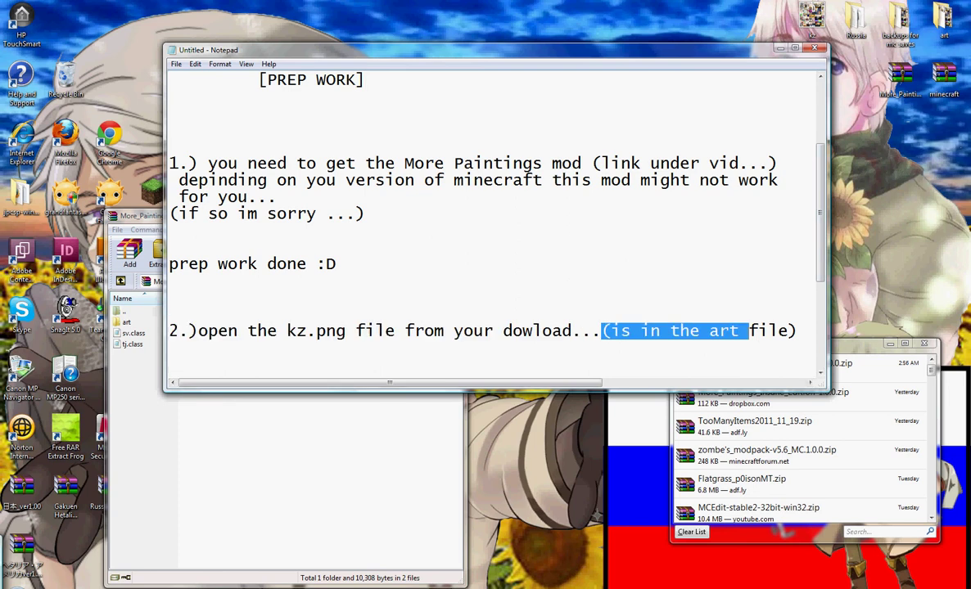
left_click(524, 364)
Open kz.png from the art folder of the More Paintings Xtreme Edition archive in Fireworks.
left_click(144, 291)
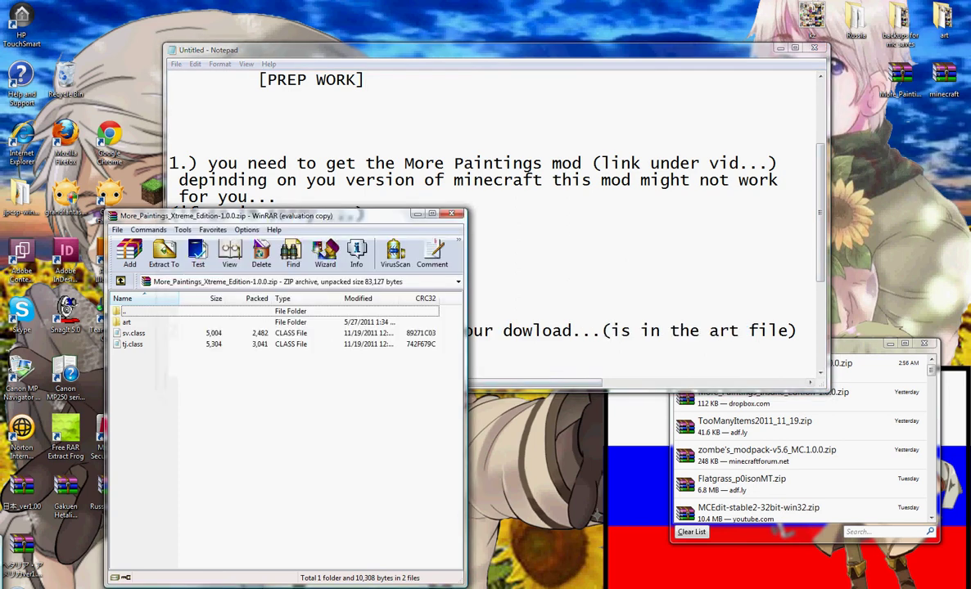
double_click(128, 322)
left_click(127, 321)
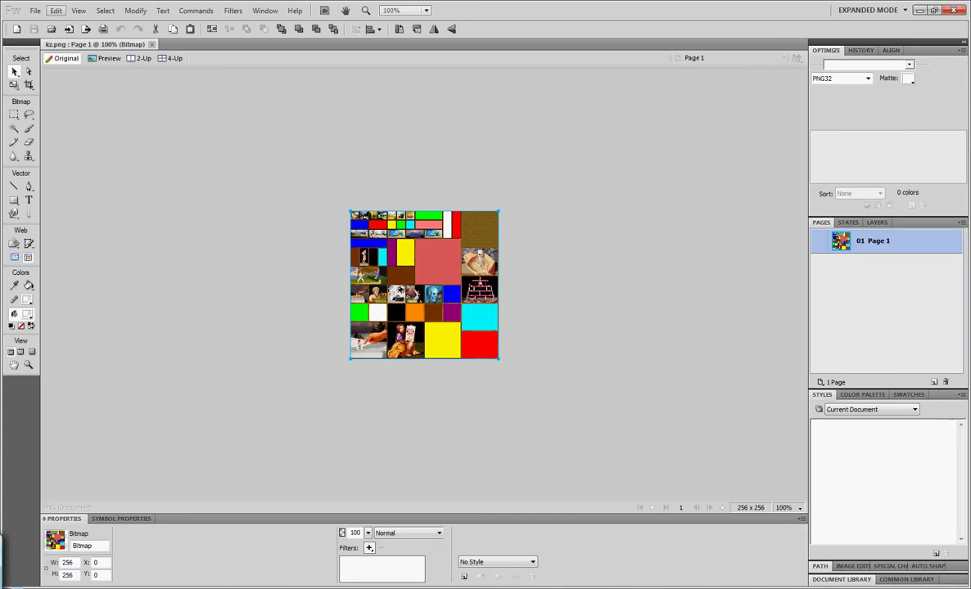
Review step 3 of the Notepad instructions about changing the image size and return to Fireworks.
key("alt+Tab")
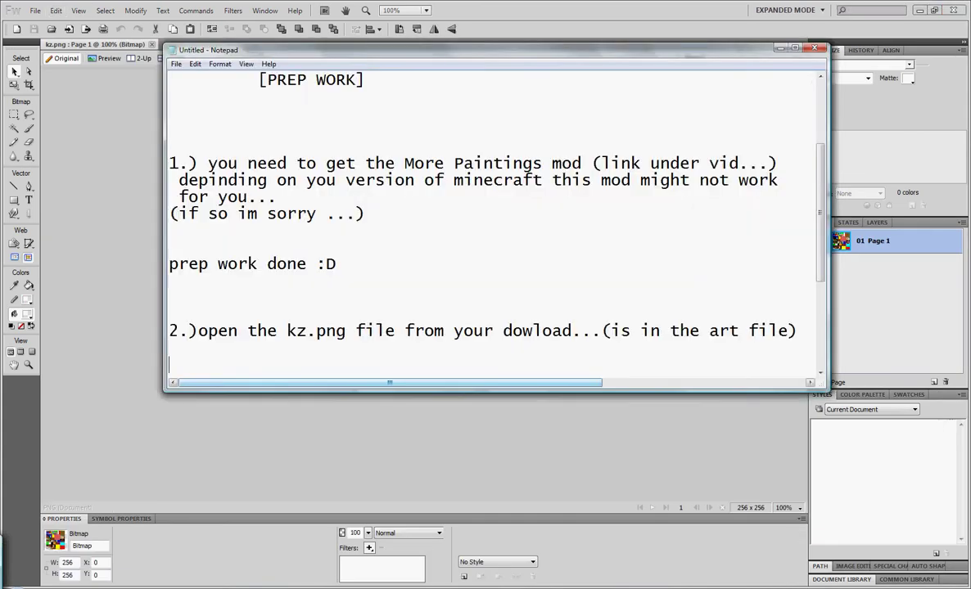
scroll(491, 221, "down", 2)
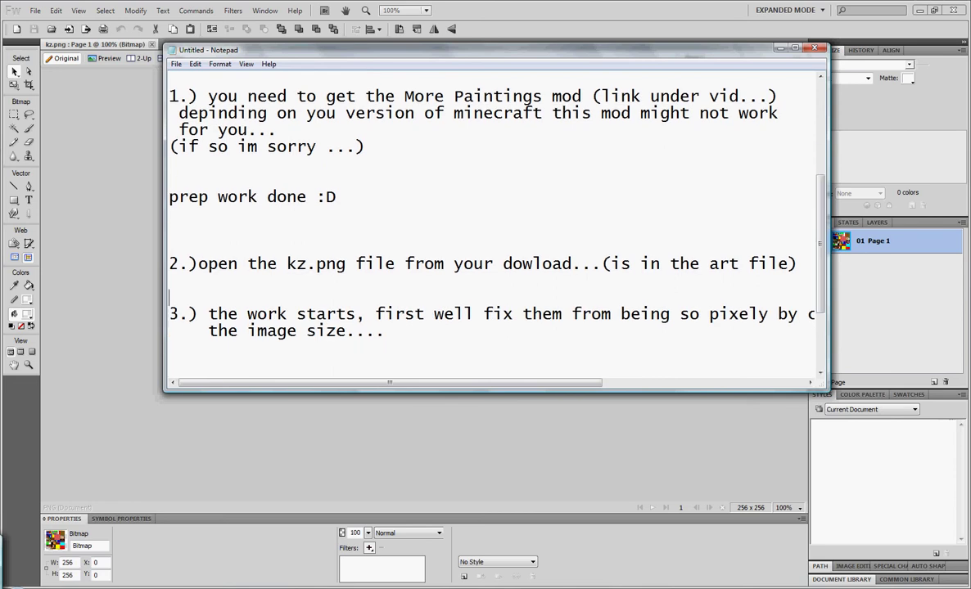
left_click_drag(199, 315, 170, 315)
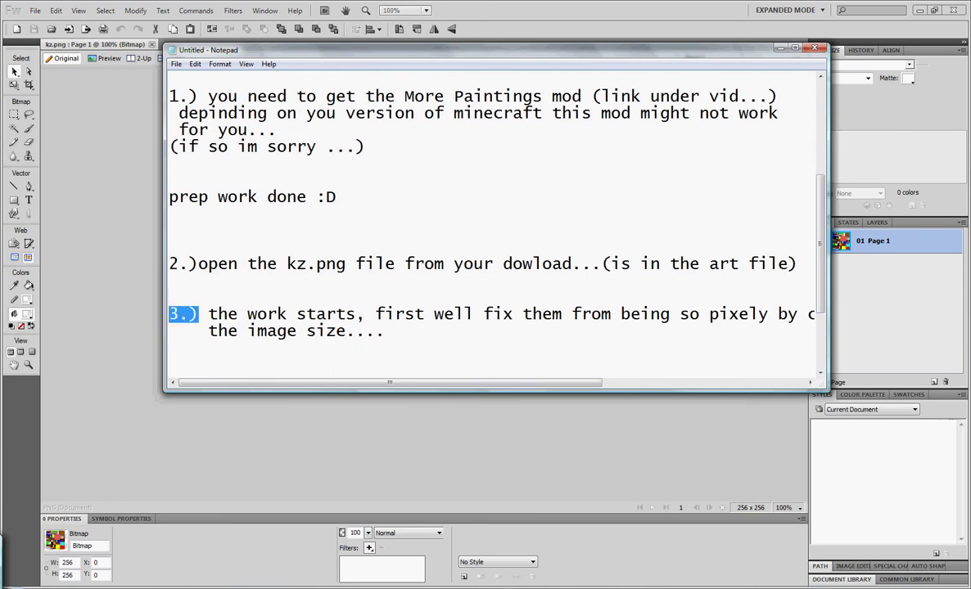
left_click(171, 348)
mouse_move(390, 383)
left_mouse_down()
mouse_move(478, 383)
mouse_move(389, 383)
left_mouse_up()
left_click(390, 442)
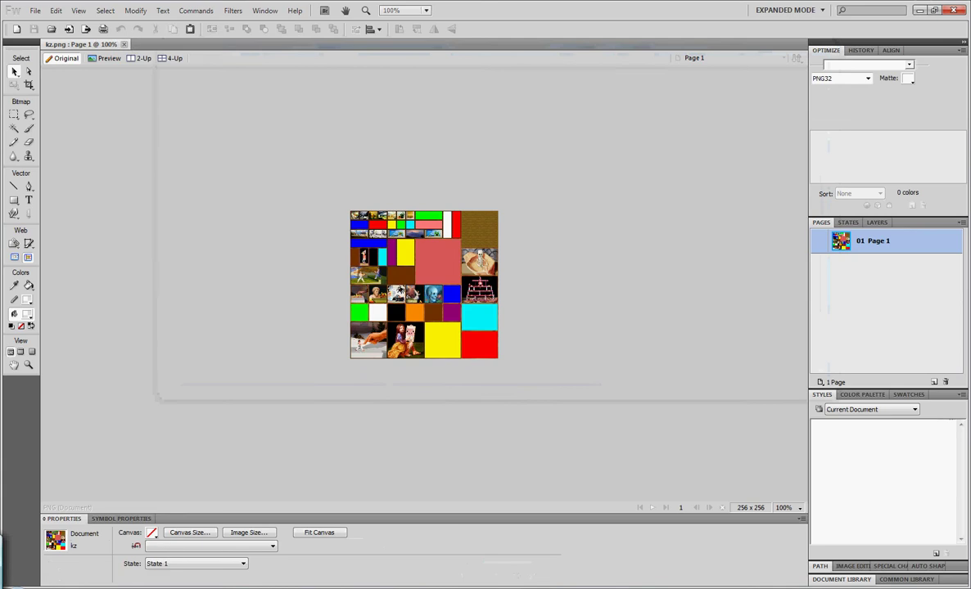
Resize the kz.png image to 1500 x 1500 pixels.
left_click(135, 9)
mouse_move(164, 23)
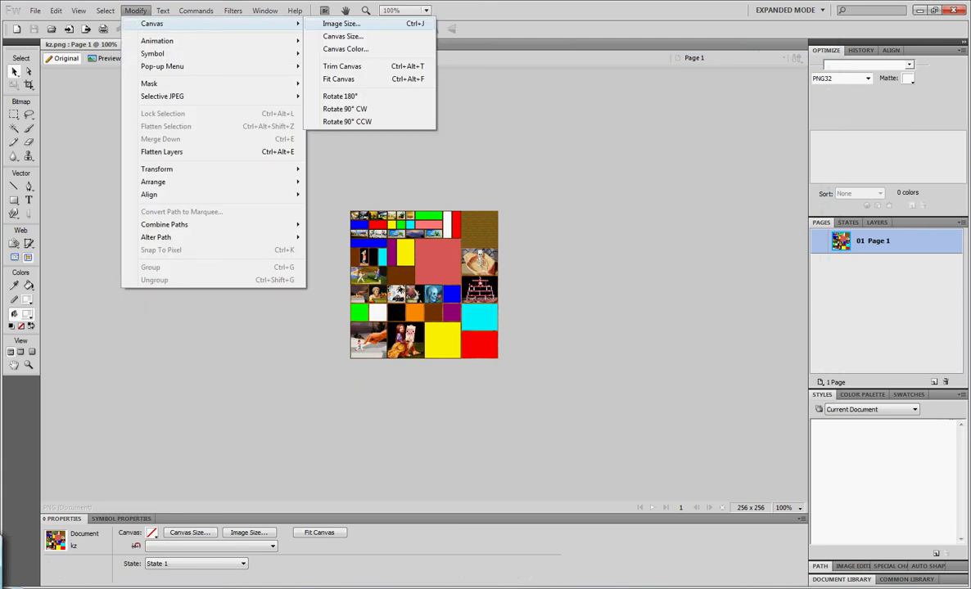
left_click(342, 23)
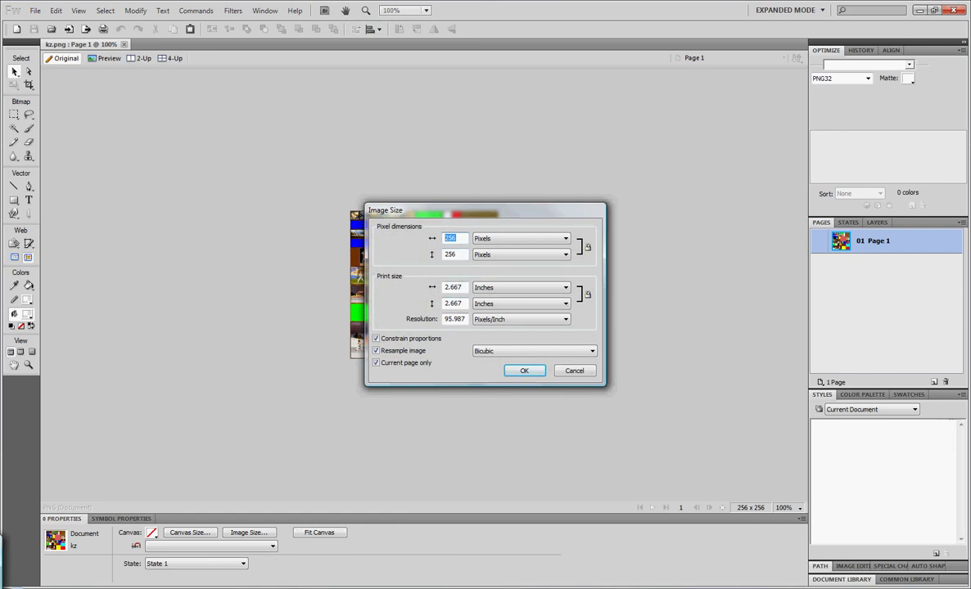
left_click_drag(466, 319, 443, 320)
left_click_drag(461, 238, 443, 238)
type("1500")
key("Return")
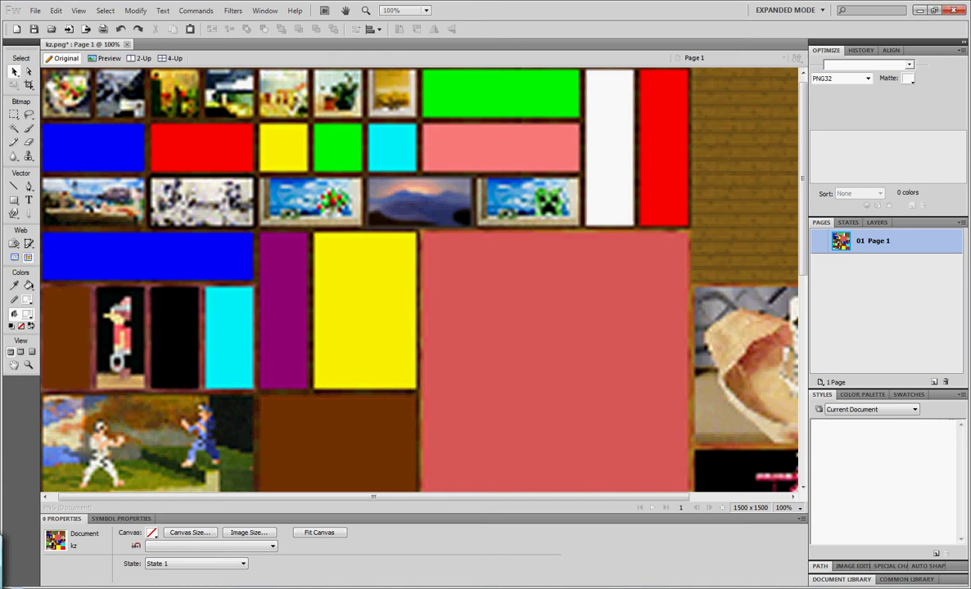
left_click(402, 10)
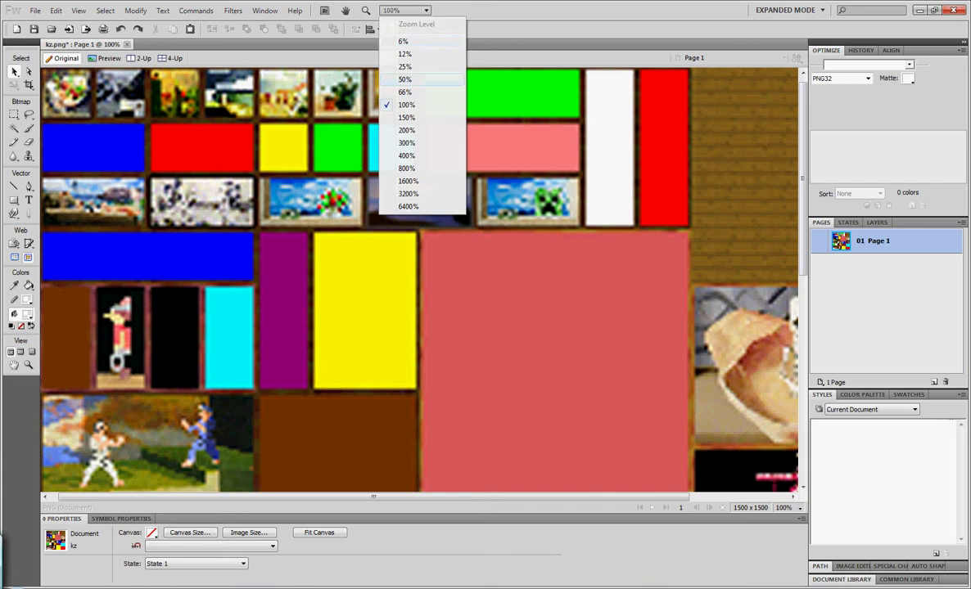
left_click(404, 79)
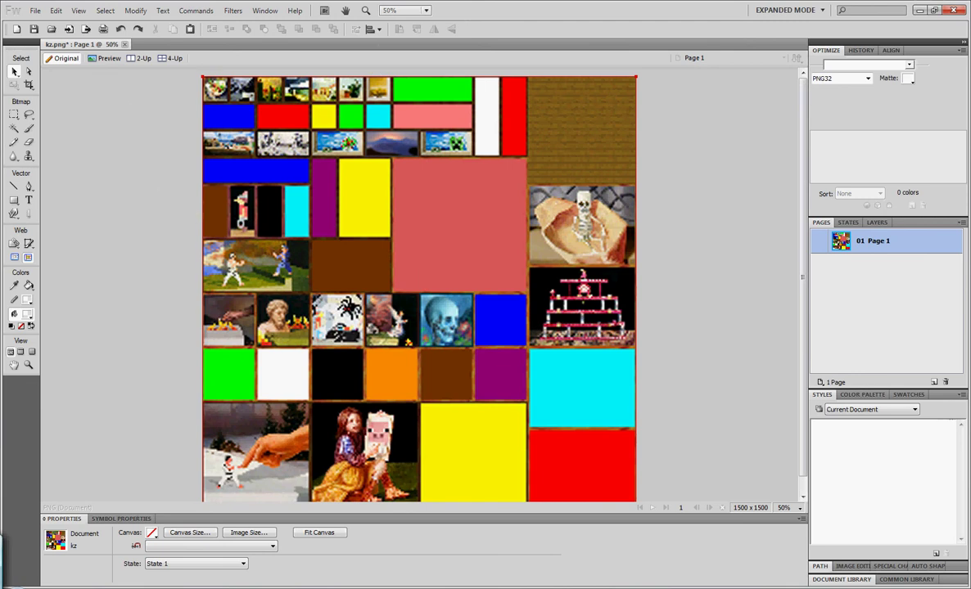
Switch to Notepad and add the line "PS THE BLANK COLORED BLOCKS ARE WERE YOU CAN PUT NEW PAINTINGS!" below step 3.
key("alt+Tab")
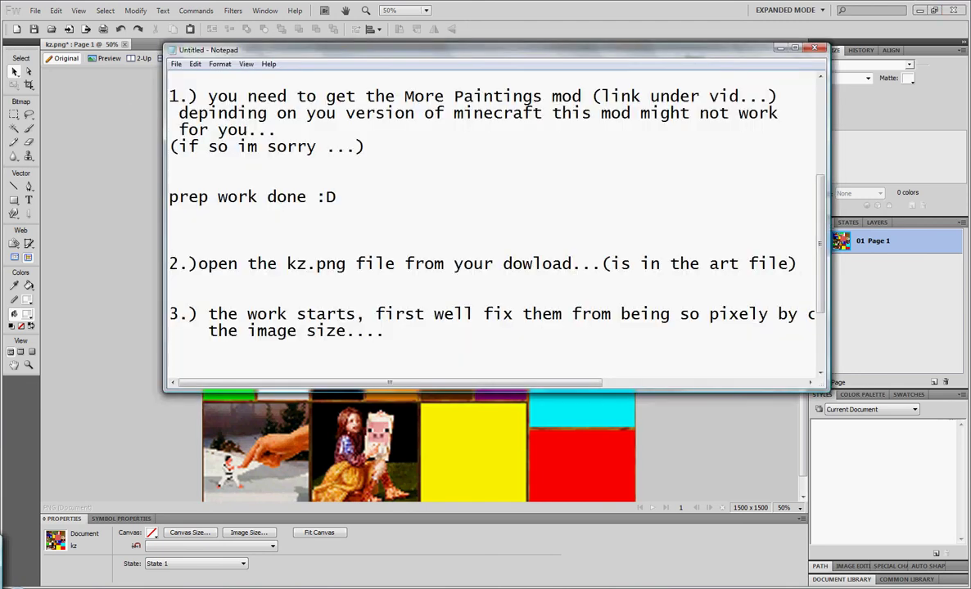
key("Return")
type("PS THE BLANK ")
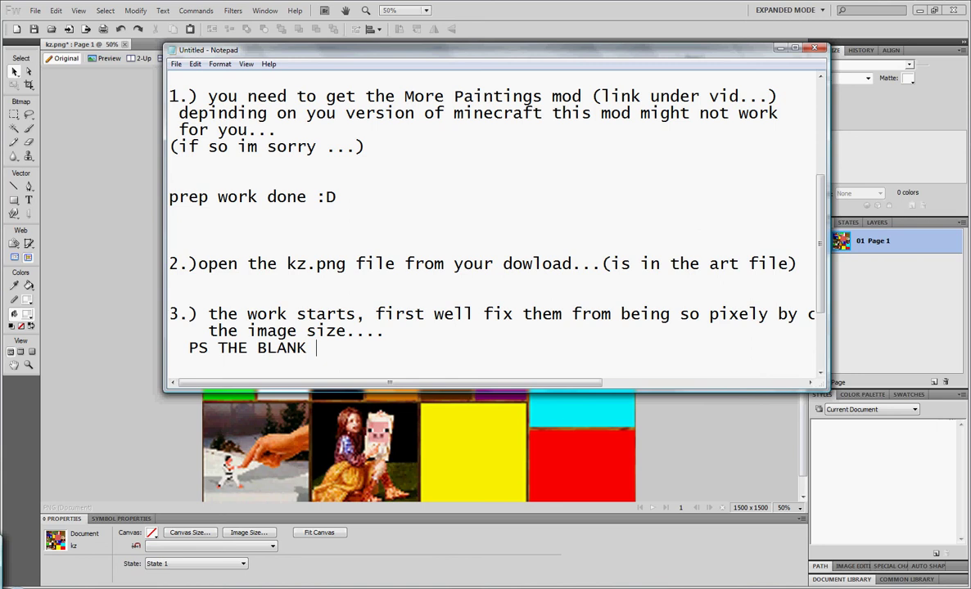
type("COLORED B")
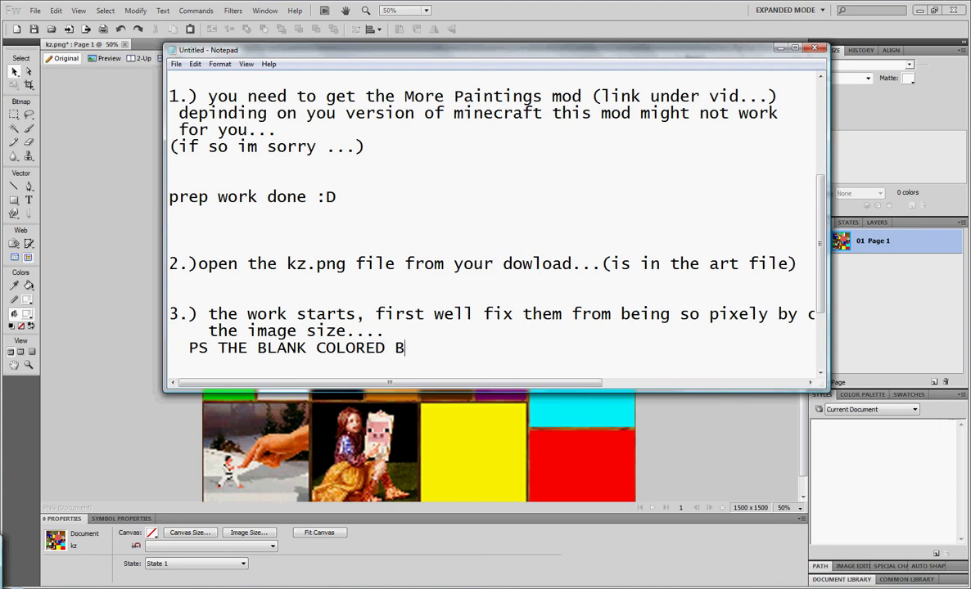
type("LOCKS ARW")
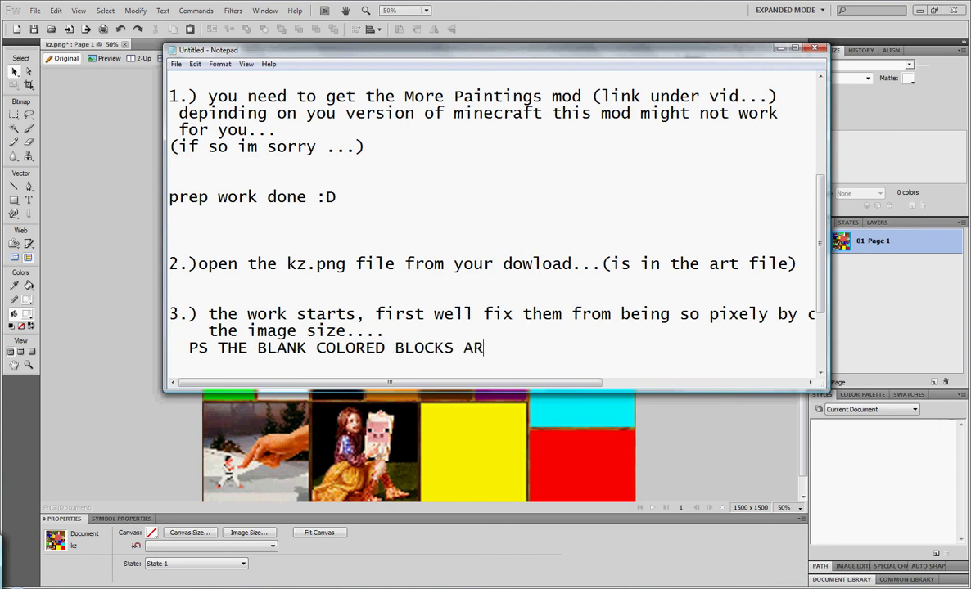
key("BackSpace")
key("BackSpace")
type("E WERE YOU")
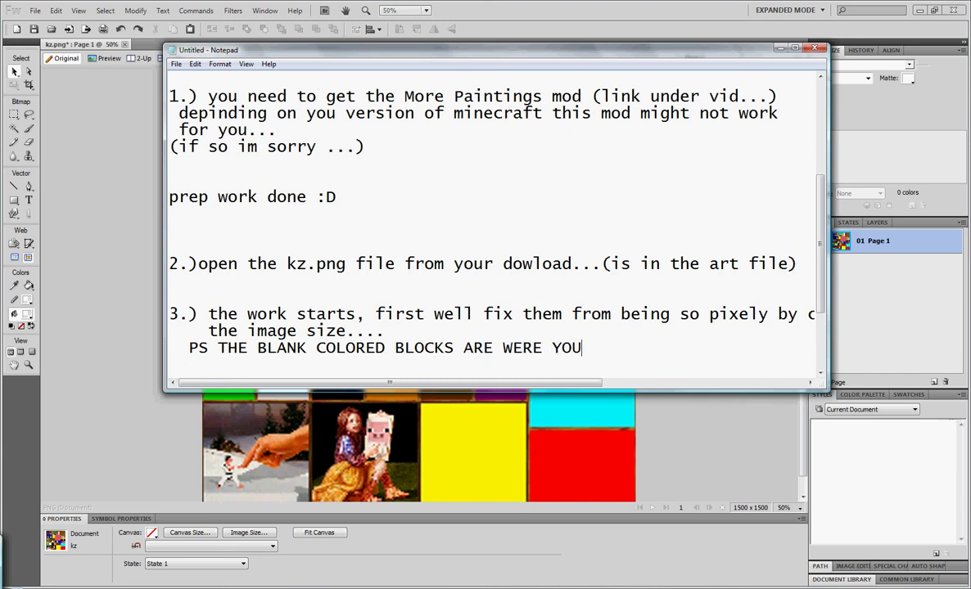
type(" CAN PUT NEW")
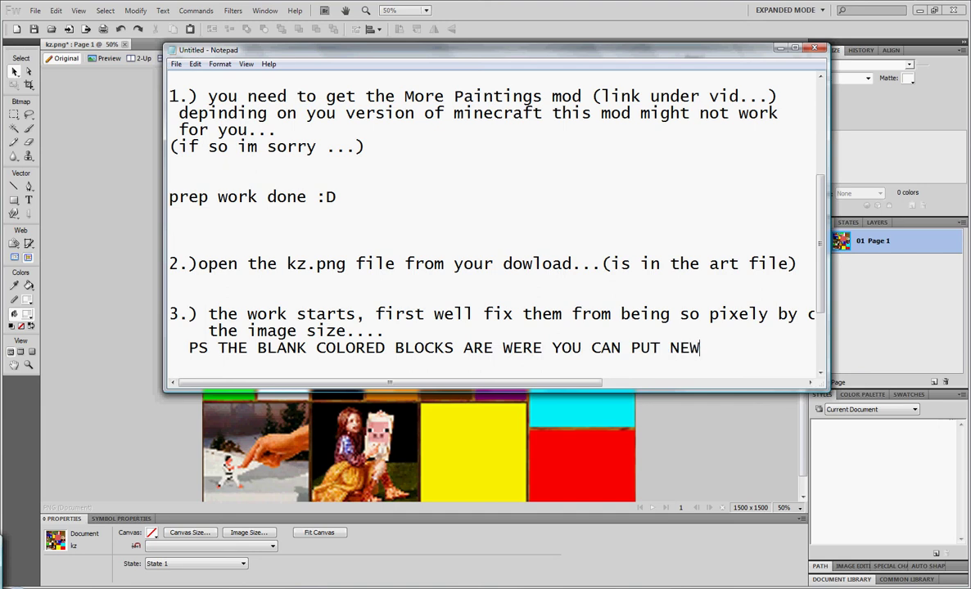
type(" PAINTINGS!")
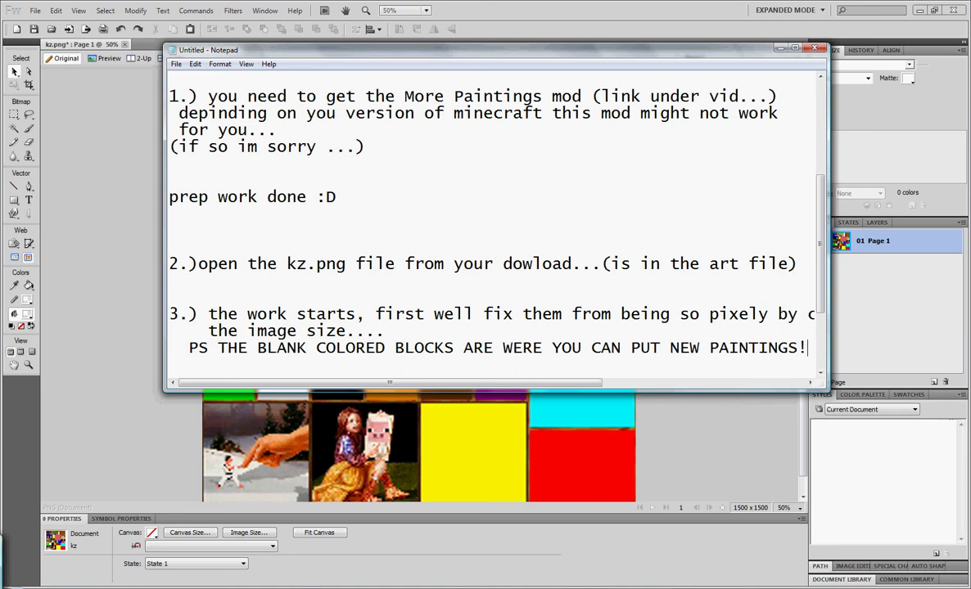
key("Return")
right_click(399, 232)
left_click(393, 198)
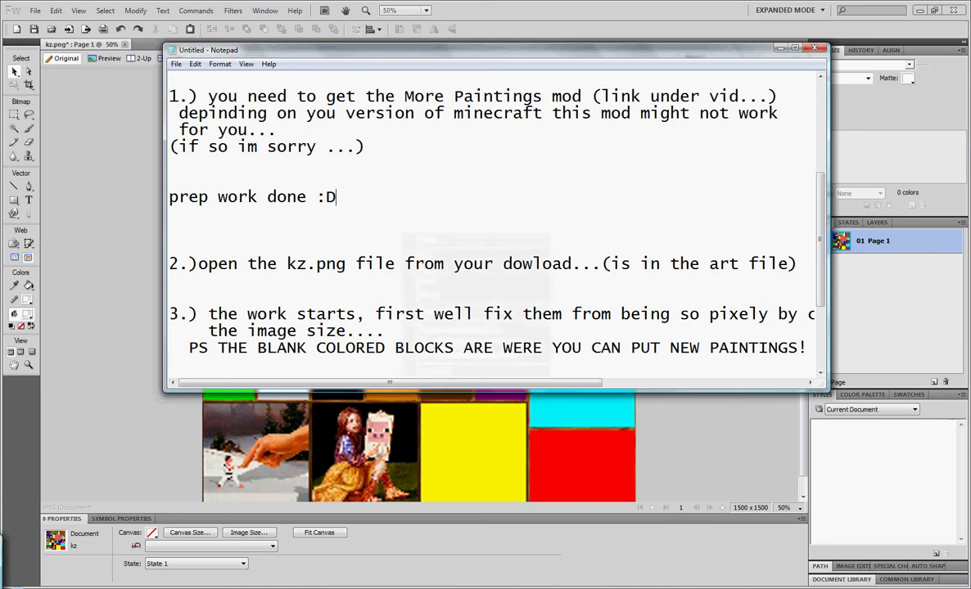
Highlight "add a image" in step 4 of the instructions and minimize Notepad.
left_click_drag(821, 238, 820, 277)
left_click_drag(208, 314, 317, 314)
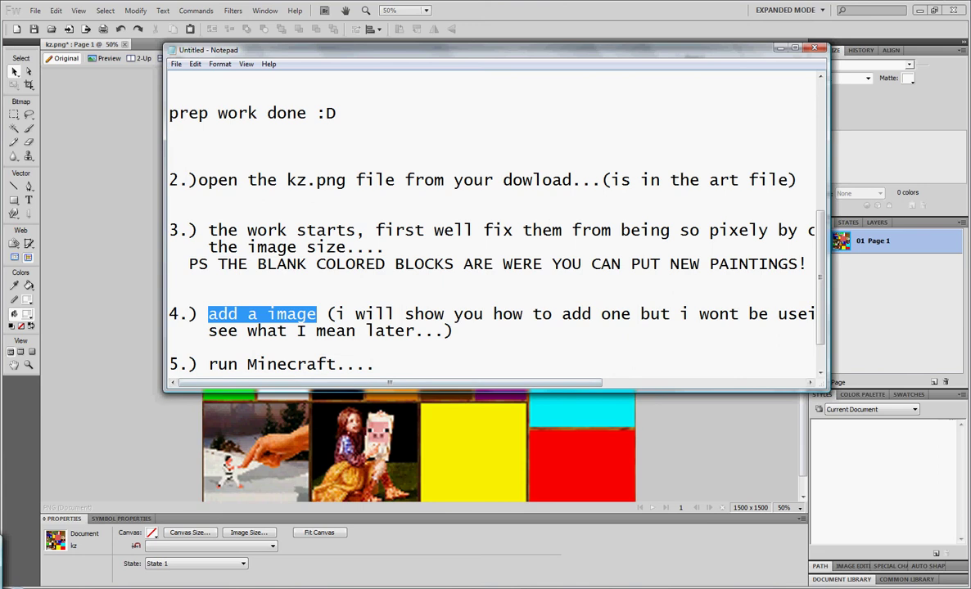
left_click(780, 48)
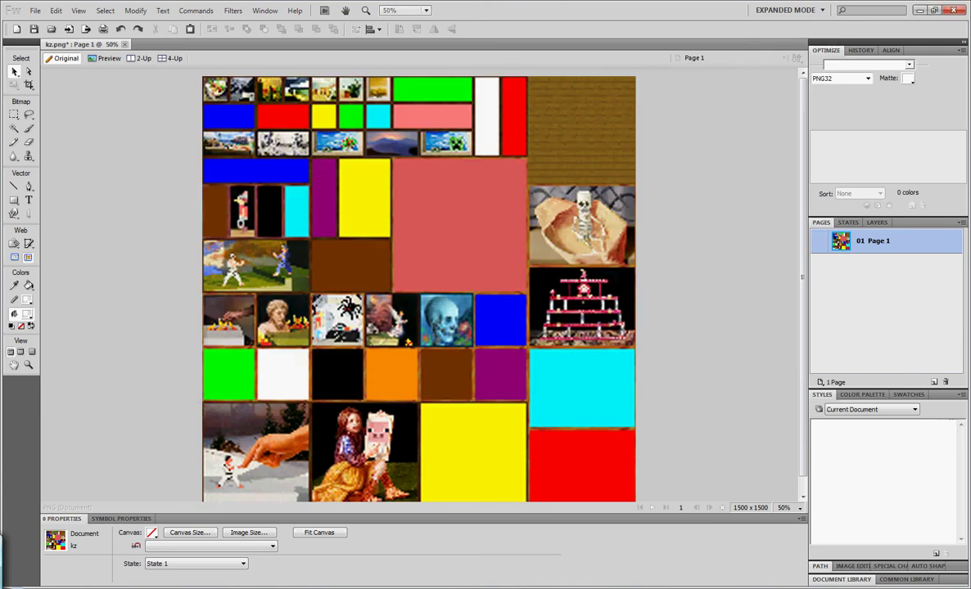
Switch to Firefox and close the Minecraft Mods download page.
key("alt+Tab")
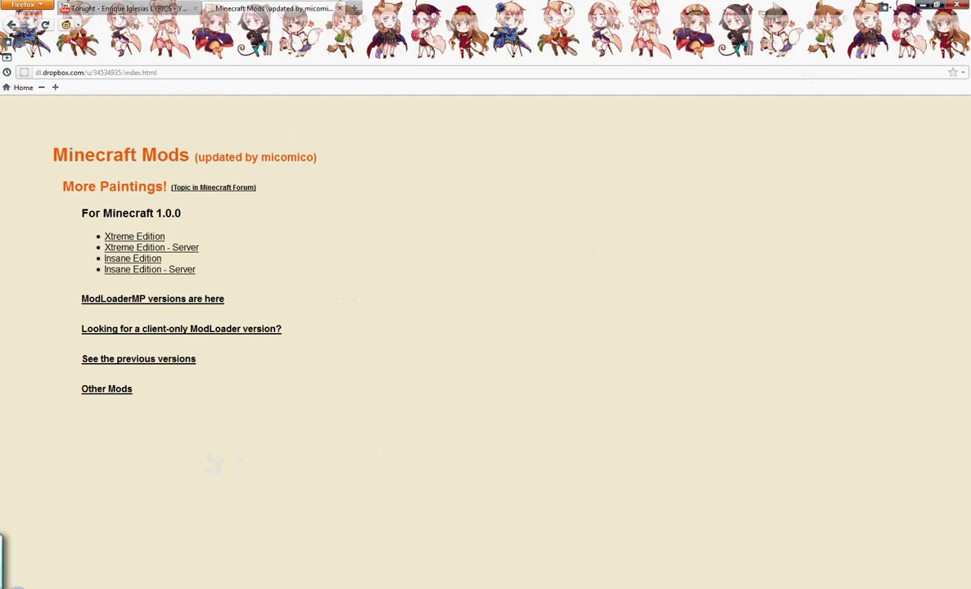
key("ctrl+w")
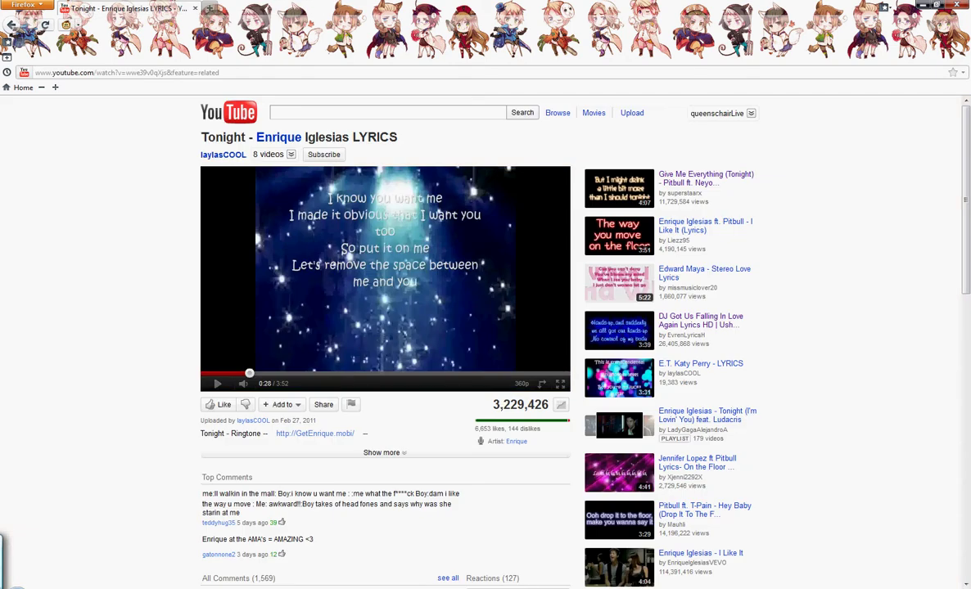
Open Google Images in a new tab and search for "minecraft".
key("ctrl+t")
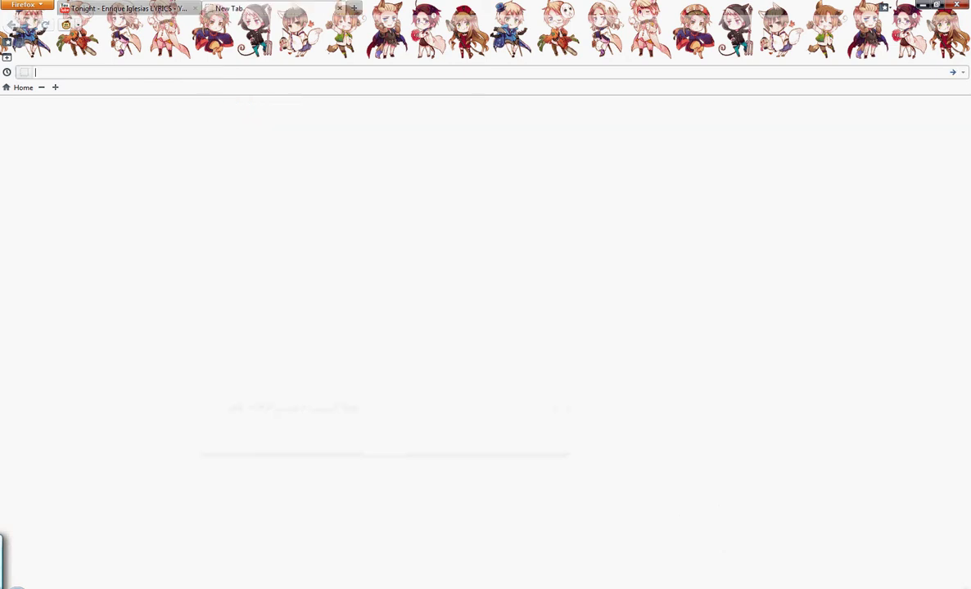
type("goo")
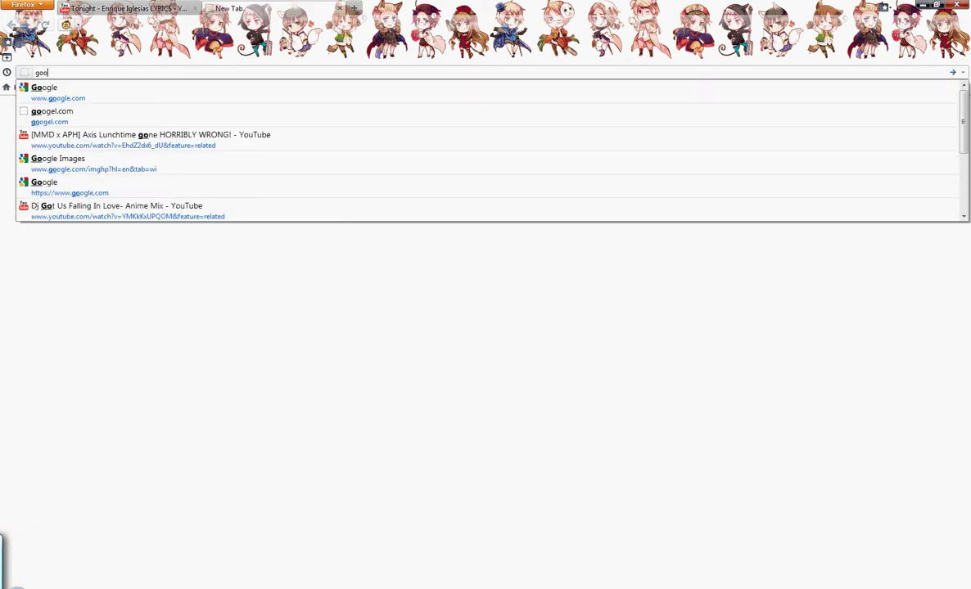
type("gel.com")
key("Return")
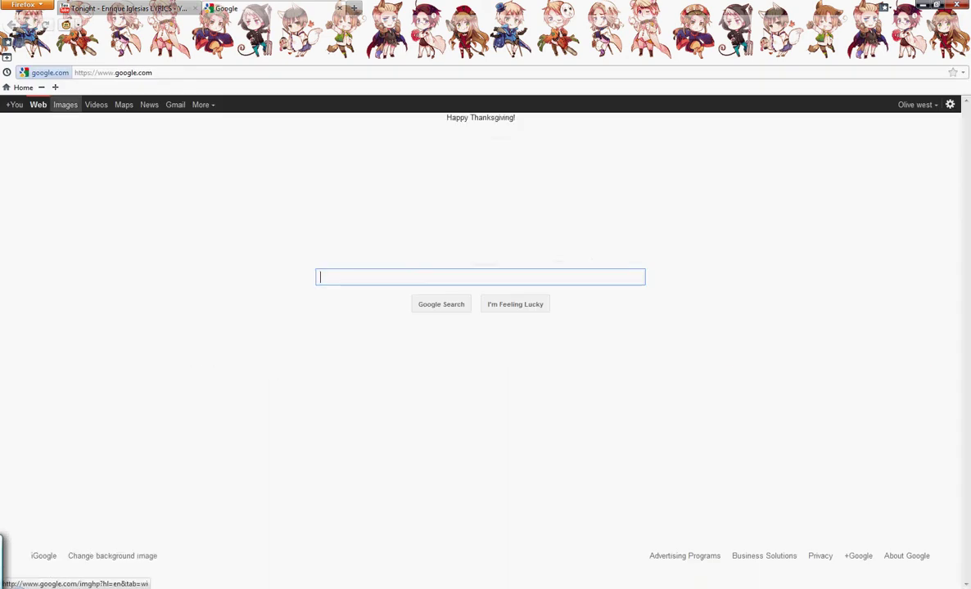
left_click(66, 105)
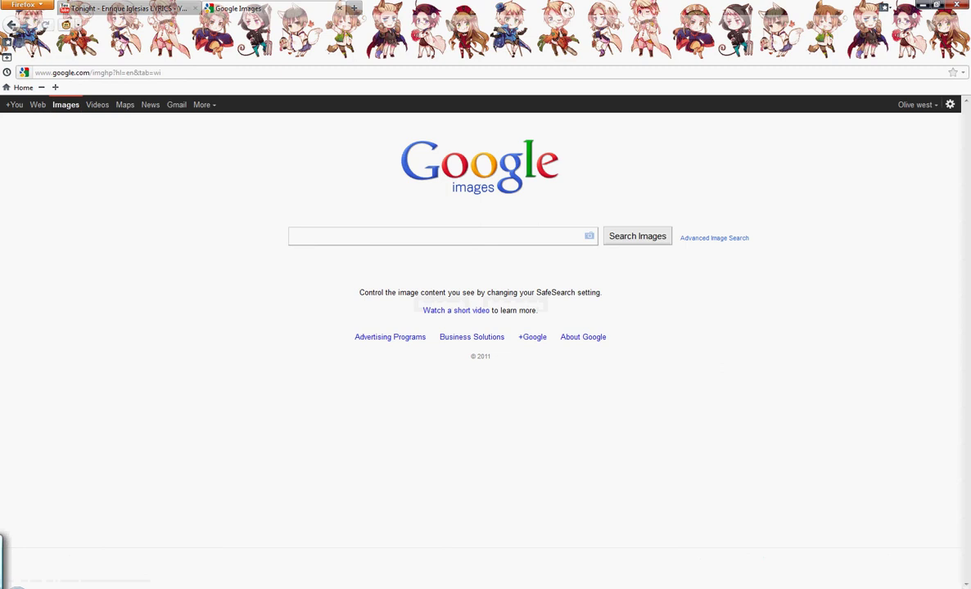
type("minecraft")
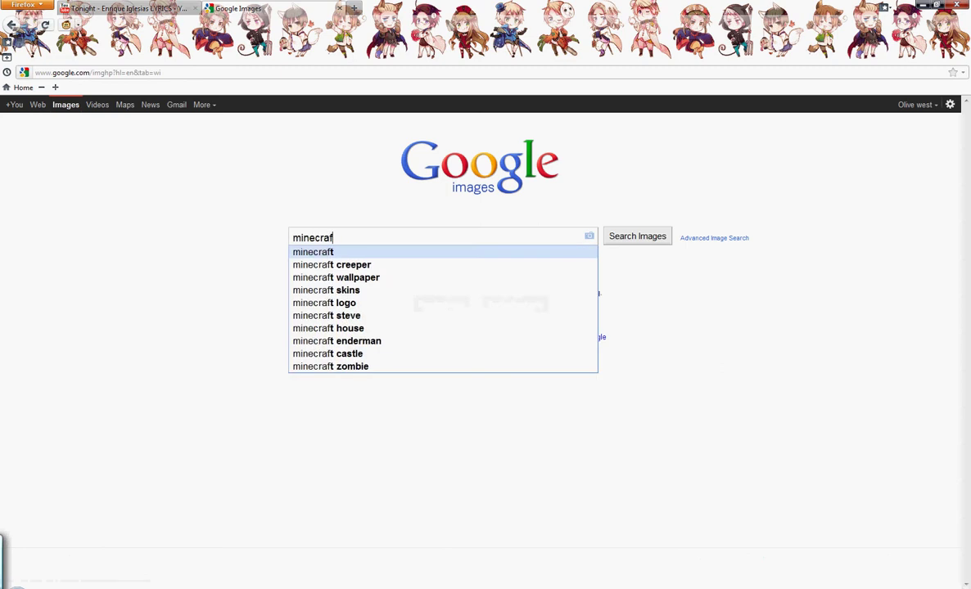
key("Return")
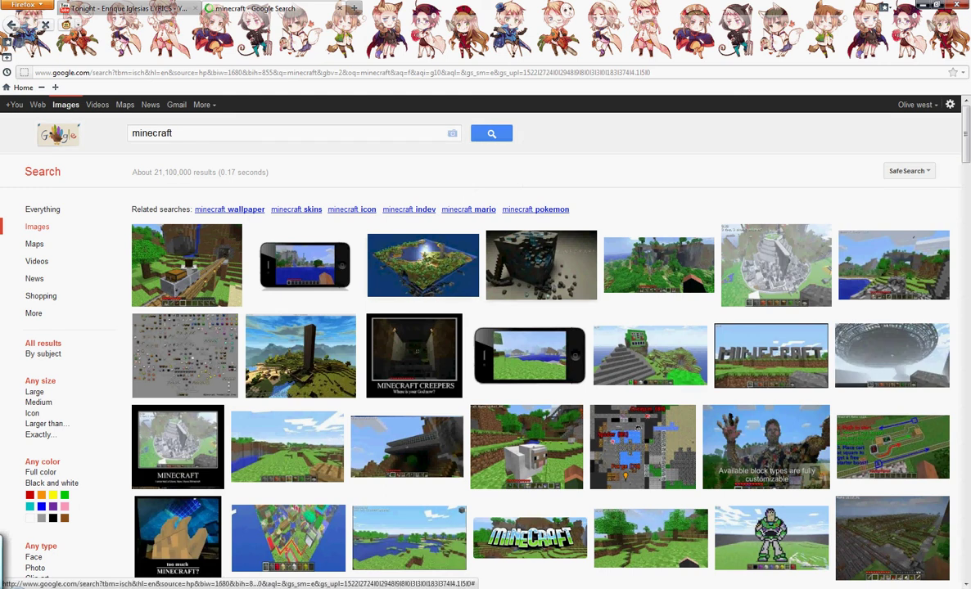
Open the search result showing the diamond ore block with a pickaxe and copy the picture.
left_click(541, 266)
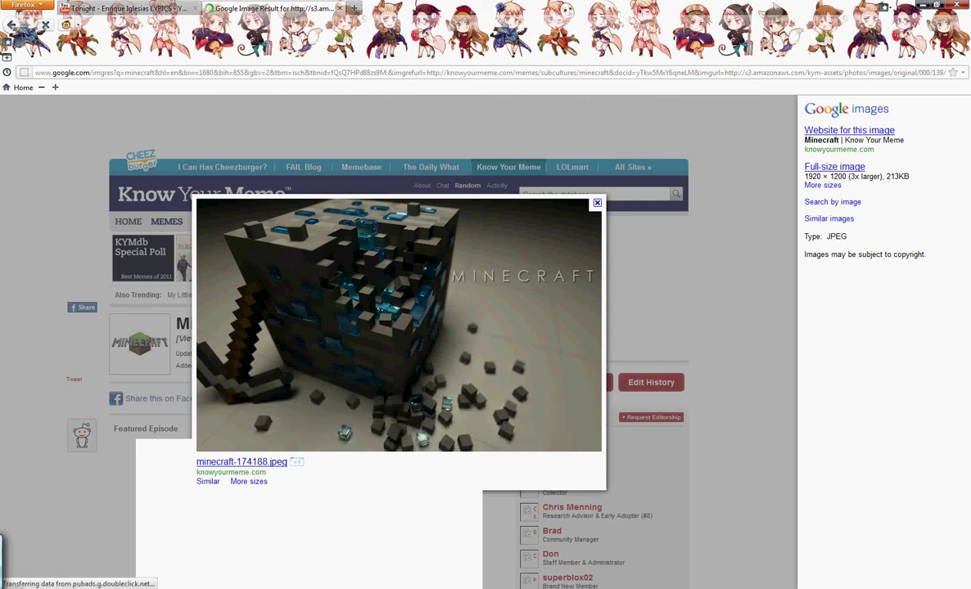
right_click(350, 339)
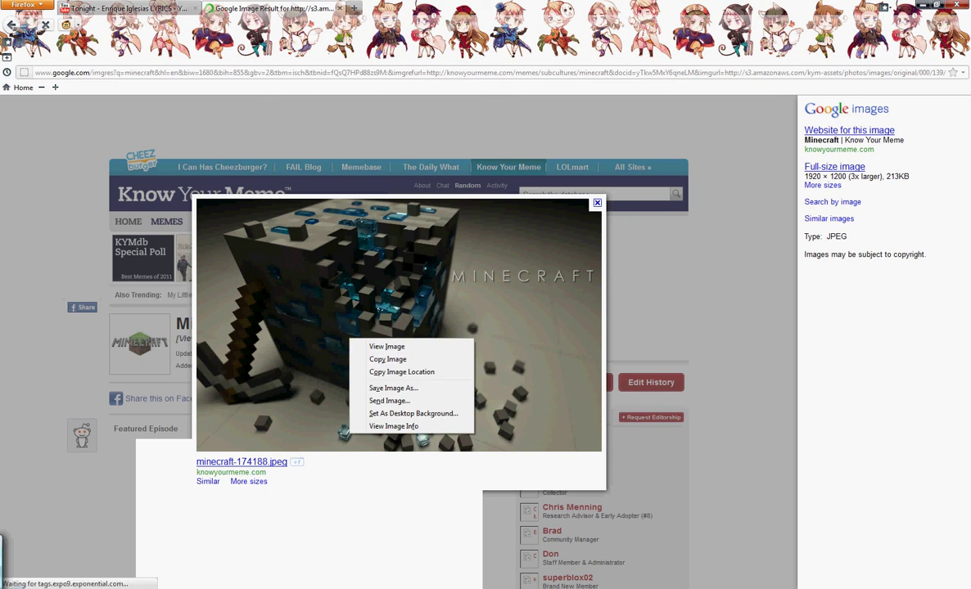
left_click(393, 388)
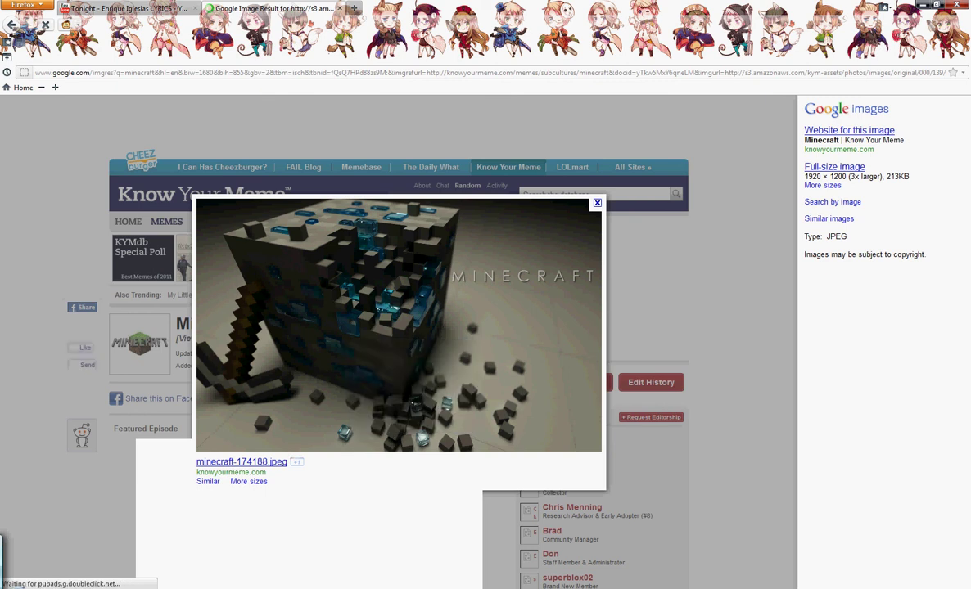
Switch to Fireworks and paste the copied Minecraft picture into kz.png.
key("alt+Tab")
left_click(56, 10)
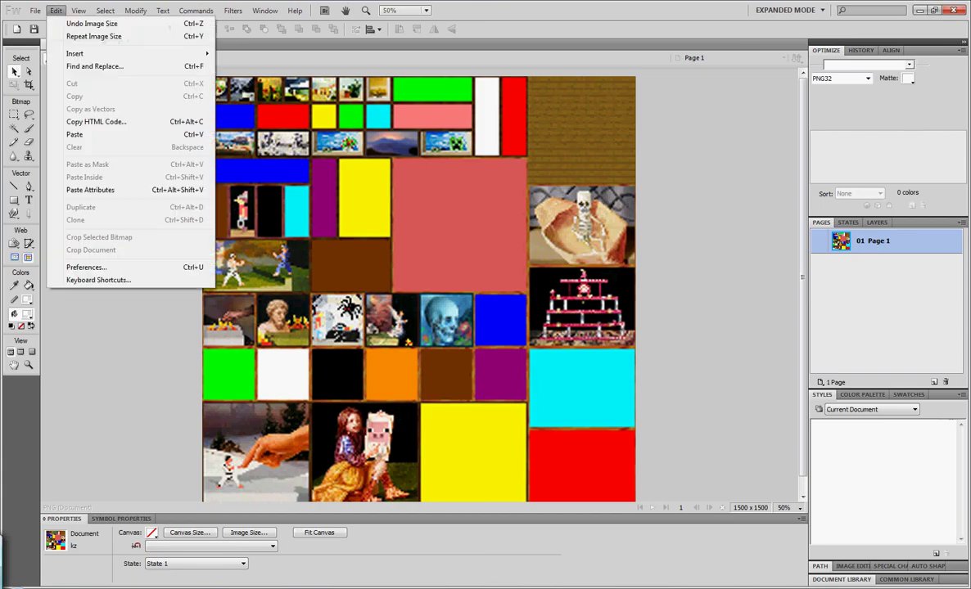
left_click(74, 134)
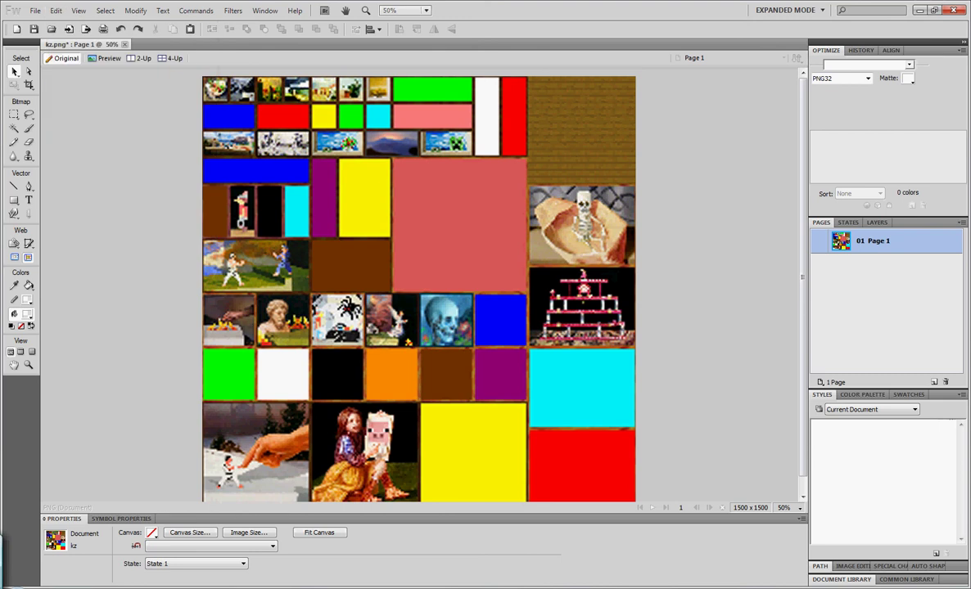
left_click(507, 331)
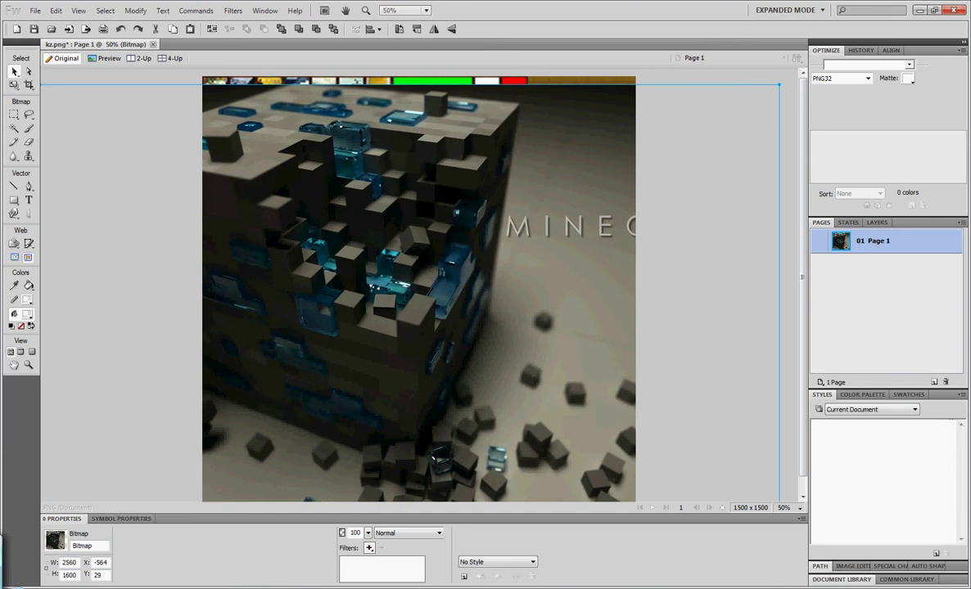
Scale the pasted picture down to about 424 x 414 pixels, fit it inside the large pink block and inspect it up close.
left_click_drag(779, 83, 419, 315)
left_click_drag(368, 368, 576, 209)
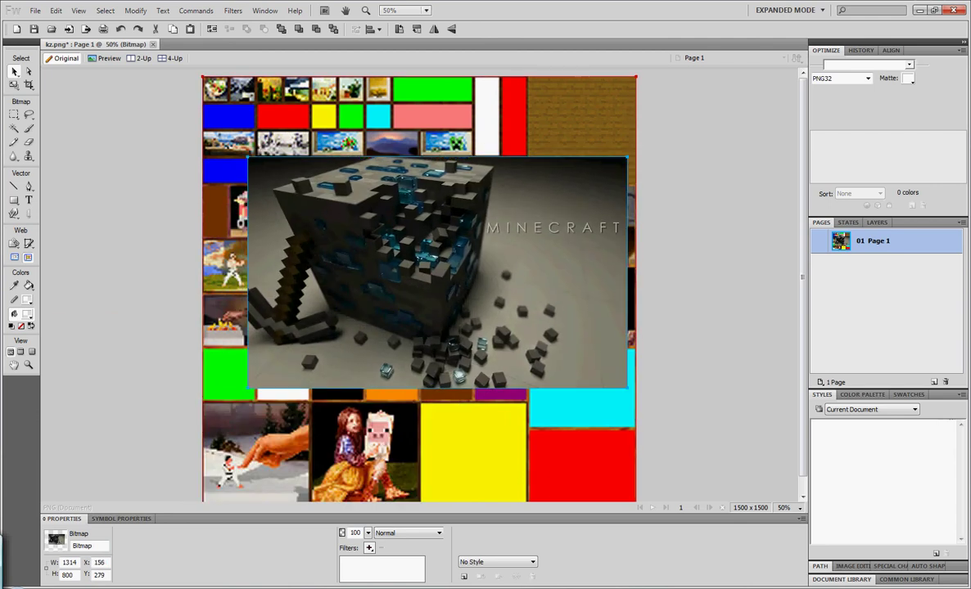
left_click_drag(628, 158, 419, 227)
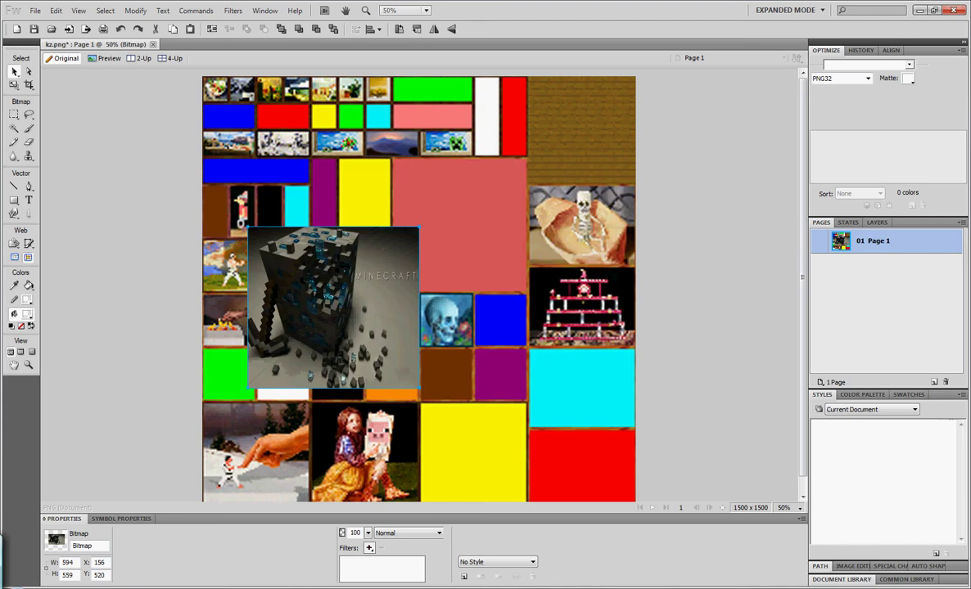
left_click_drag(352, 286, 567, 136)
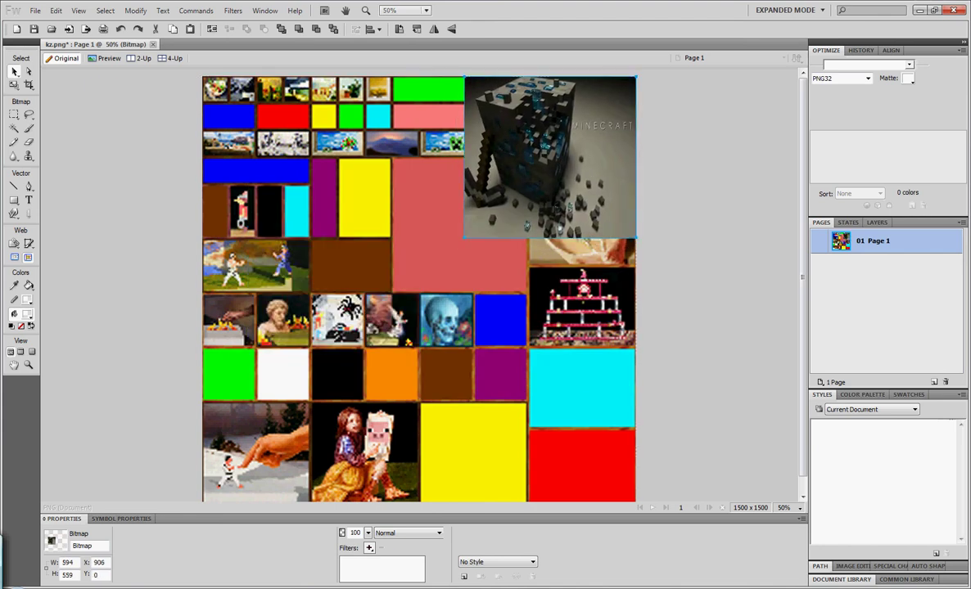
left_click_drag(465, 238, 514, 199)
mouse_move(575, 139)
left_mouse_down()
mouse_move(578, 129)
mouse_move(524, 156)
mouse_move(525, 165)
mouse_move(565, 139)
left_mouse_up()
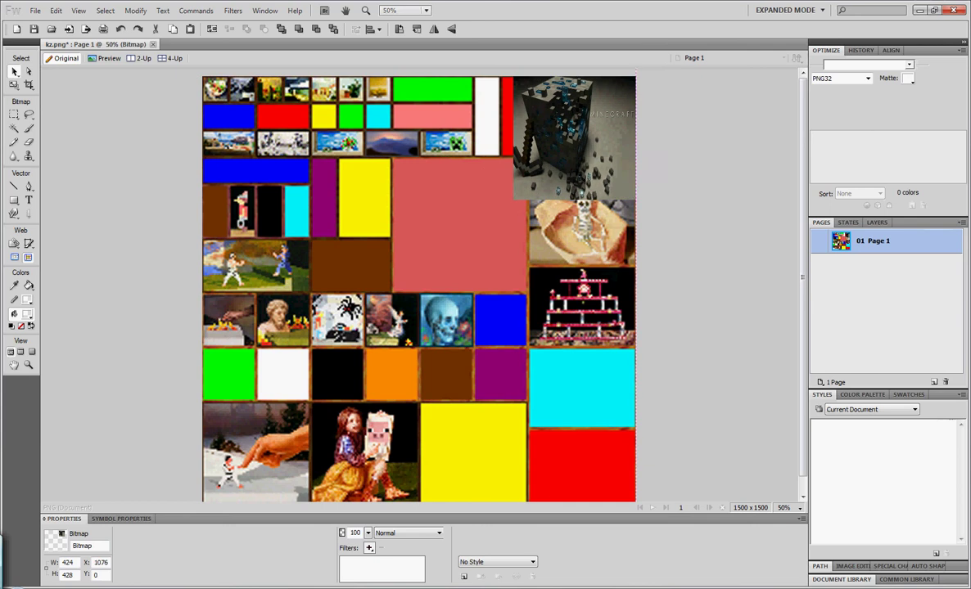
left_click_drag(513, 200, 407, 280)
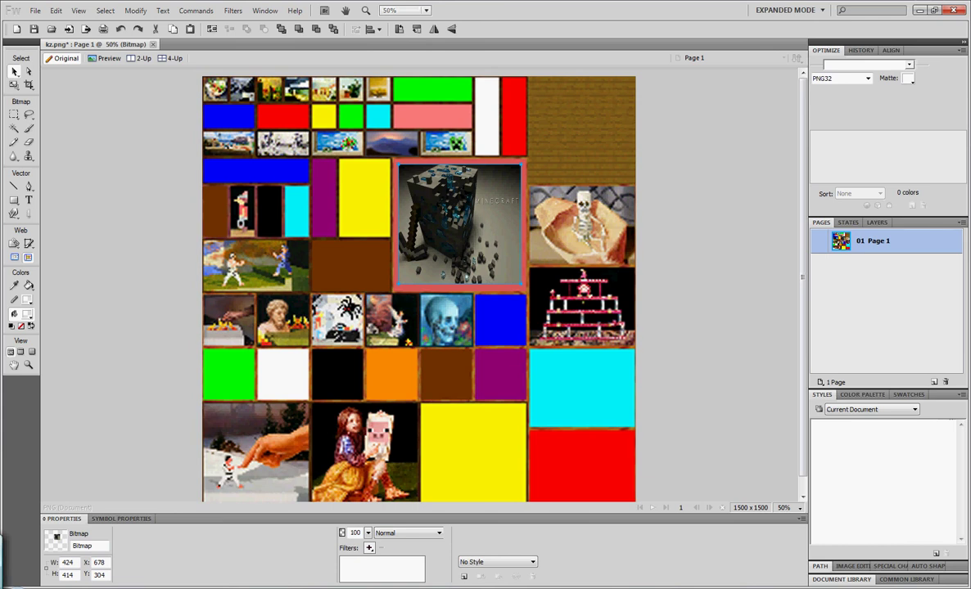
left_click(427, 9)
left_click(376, 124)
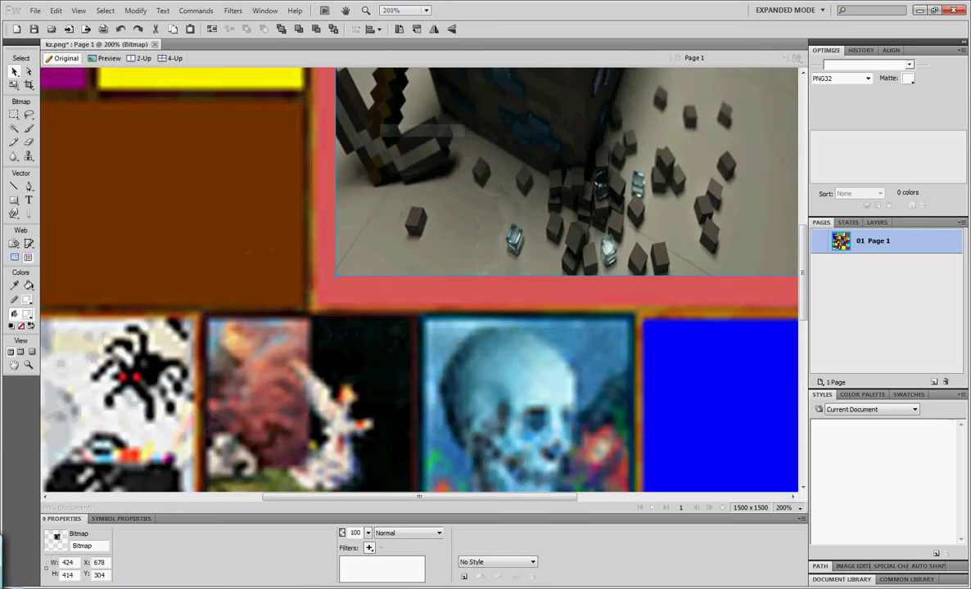
scroll(419, 279, "up", 5)
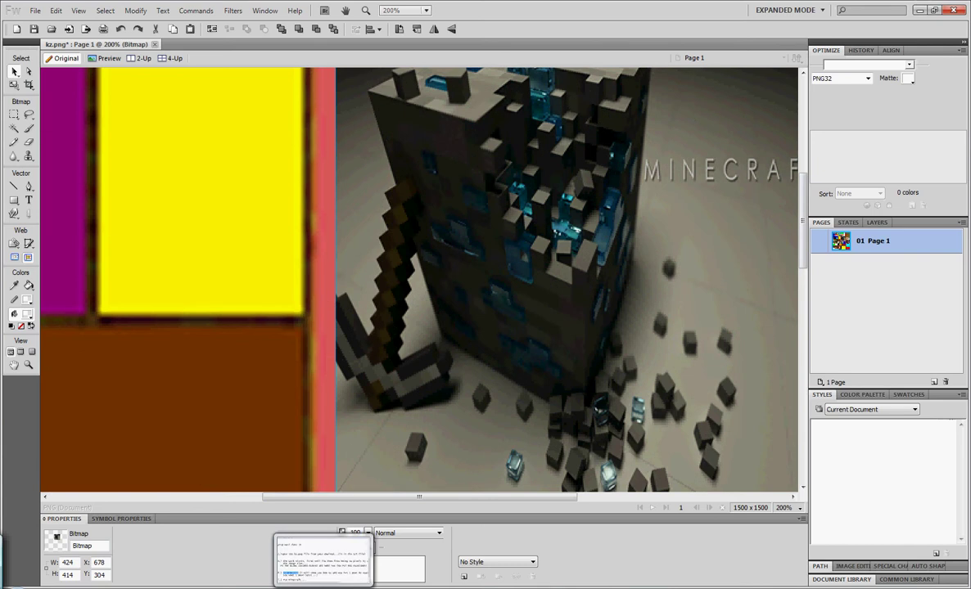
Switch to Notepad and add the line "Haha not so pixel like da?" between steps 4 and 5 of the instructions.
left_click(322, 587)
left_click(169, 348)
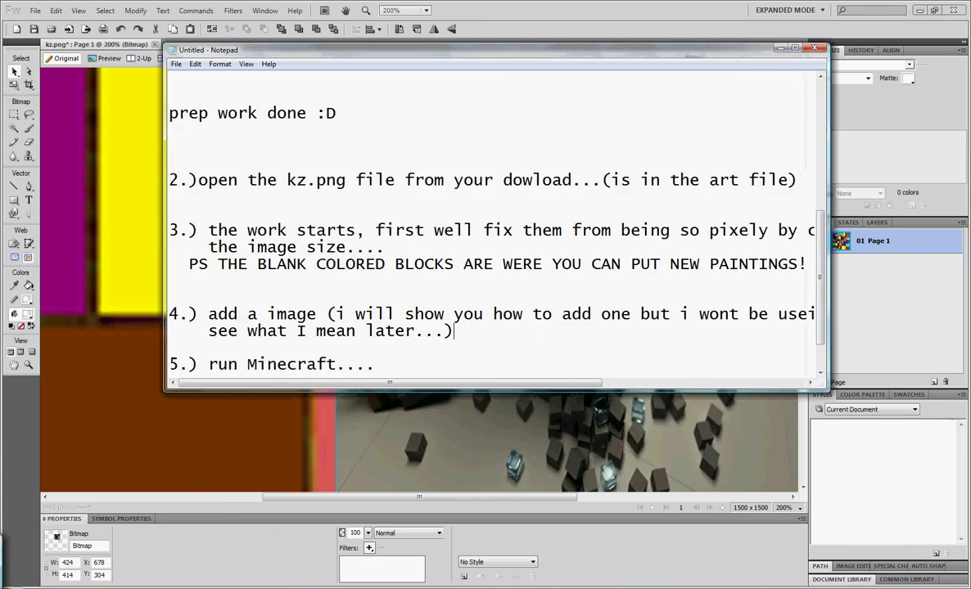
key("ctrl+shift+End")
key("Delete")
key("Return")
key("Return")
key("Return")
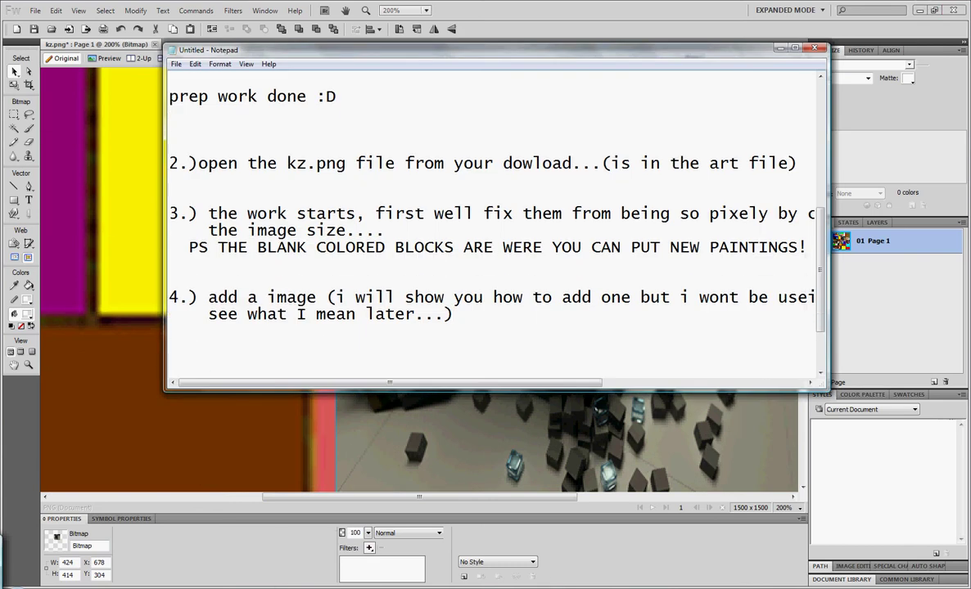
type("Haha not so pi")
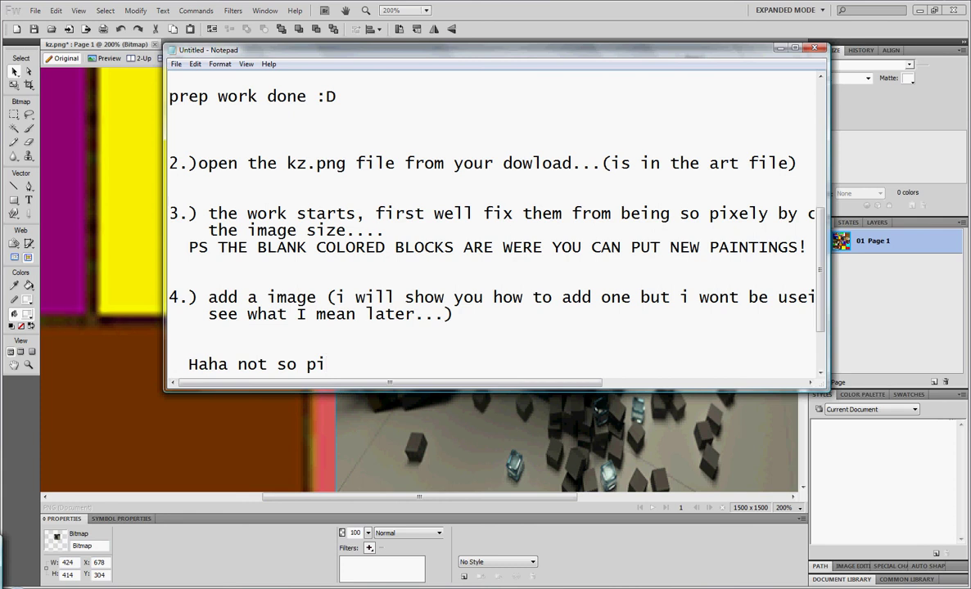
type("xel like da?")
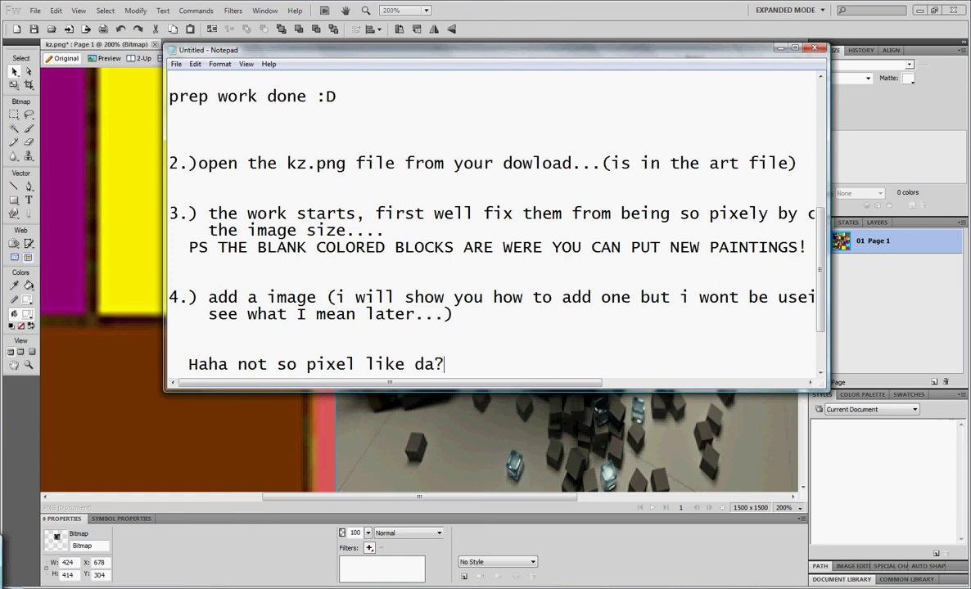
type("5.) run Minecraft....")
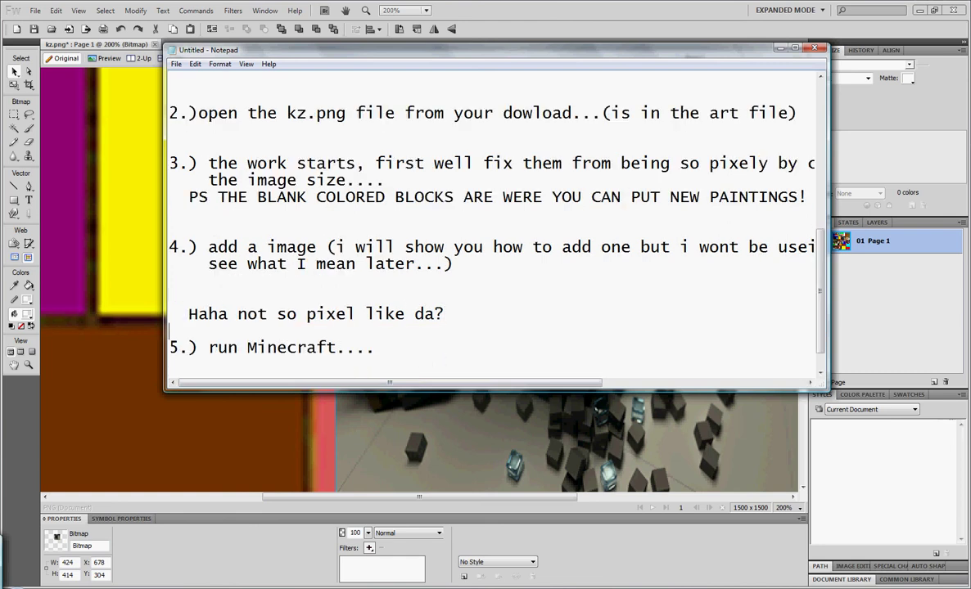
Add the line "save this to your jar once you have added all the images you like" below the "Haha" remark.
key("Return")
key("Return")
key("Return")
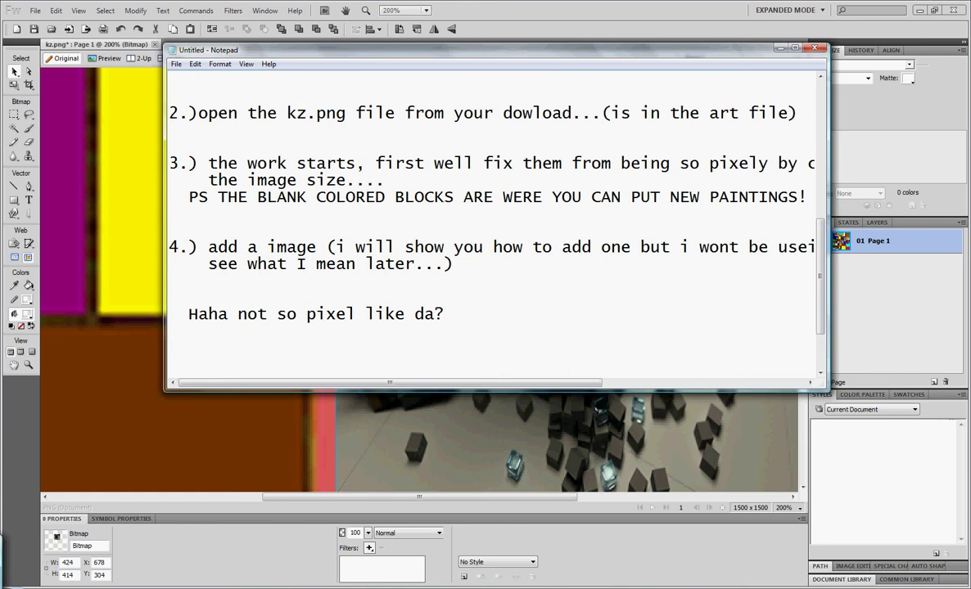
type("save this ")
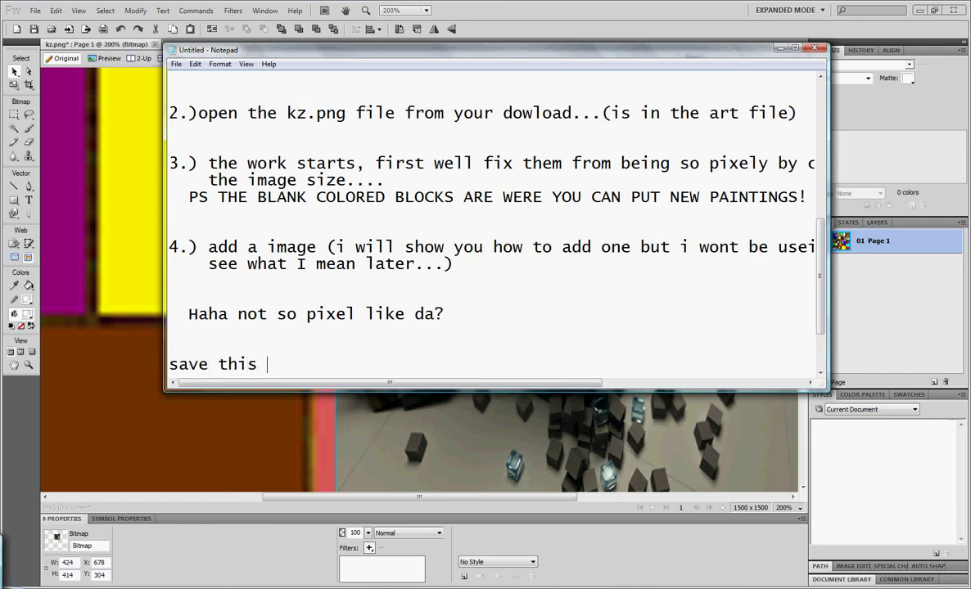
type("to your ja")
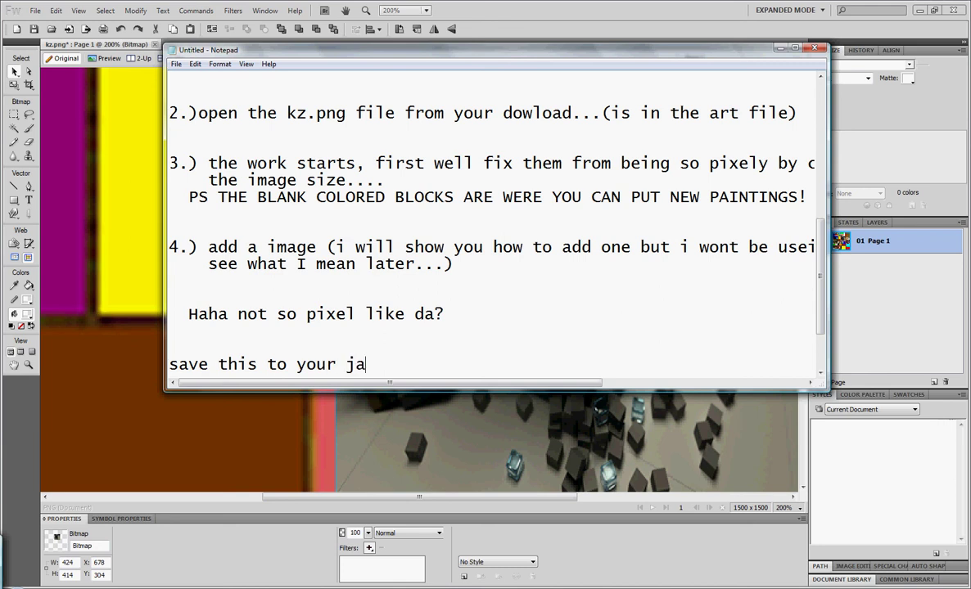
type("r once yo")
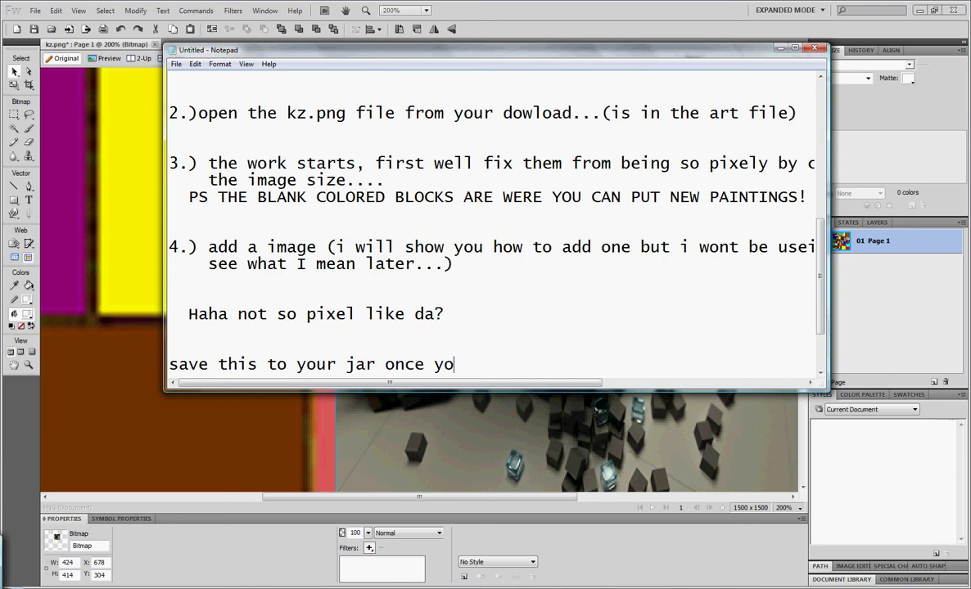
type("u have add")
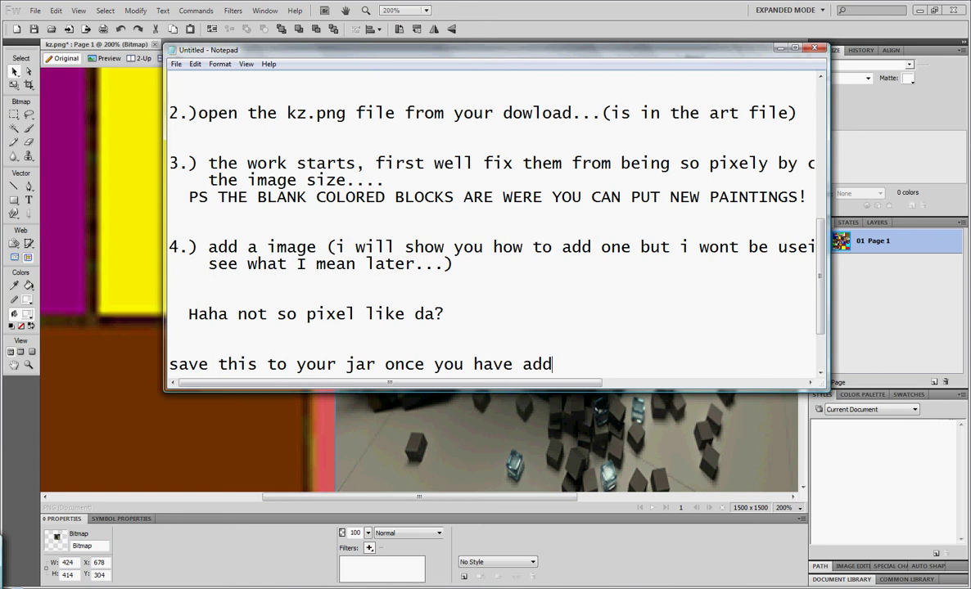
type("ed all the ")
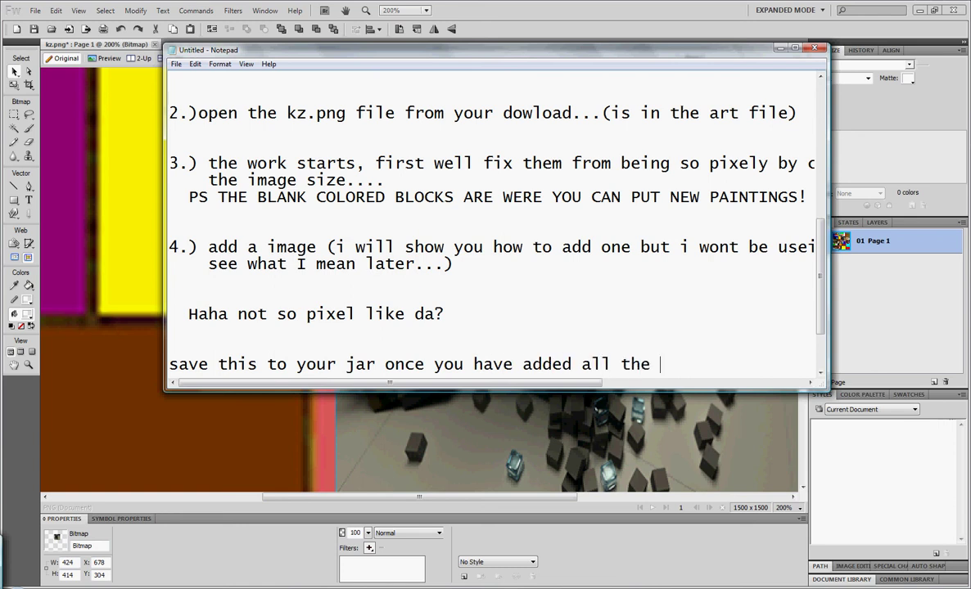
type("images you like")
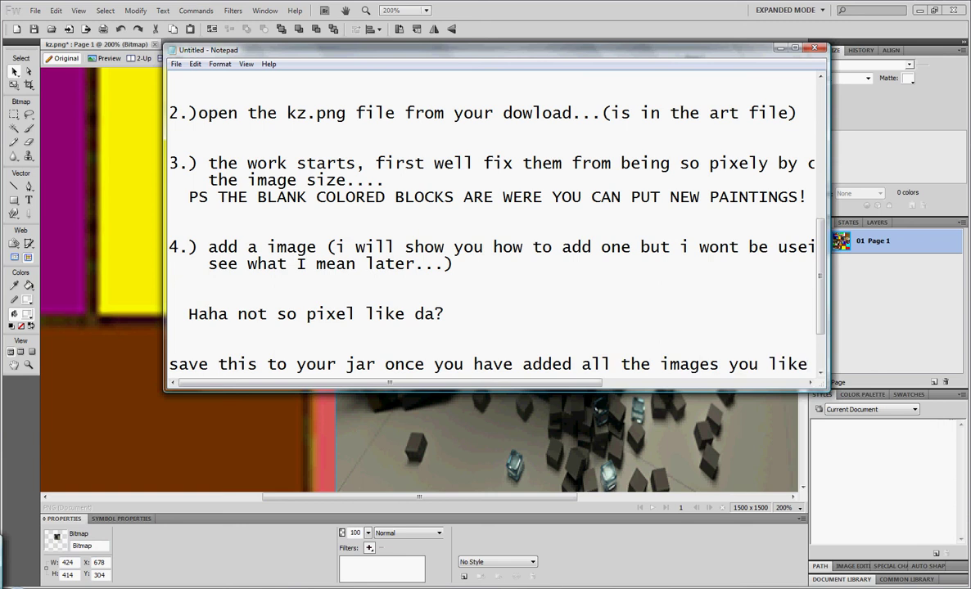
Add the line "(save in the art file in your minecraft jar...ill show you were." directly below the "save this to your jar" line.
key("Return")
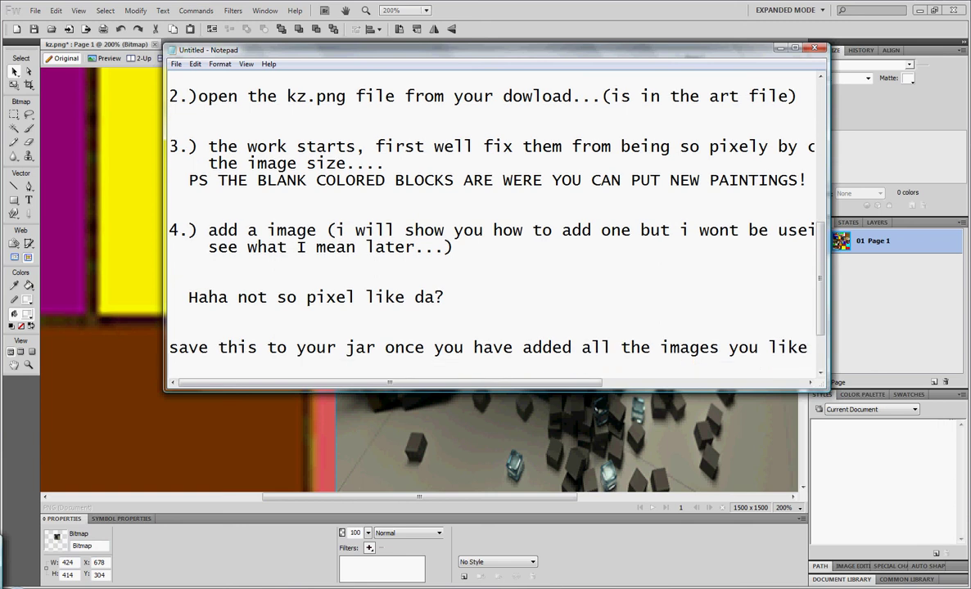
type("(save in the art ")
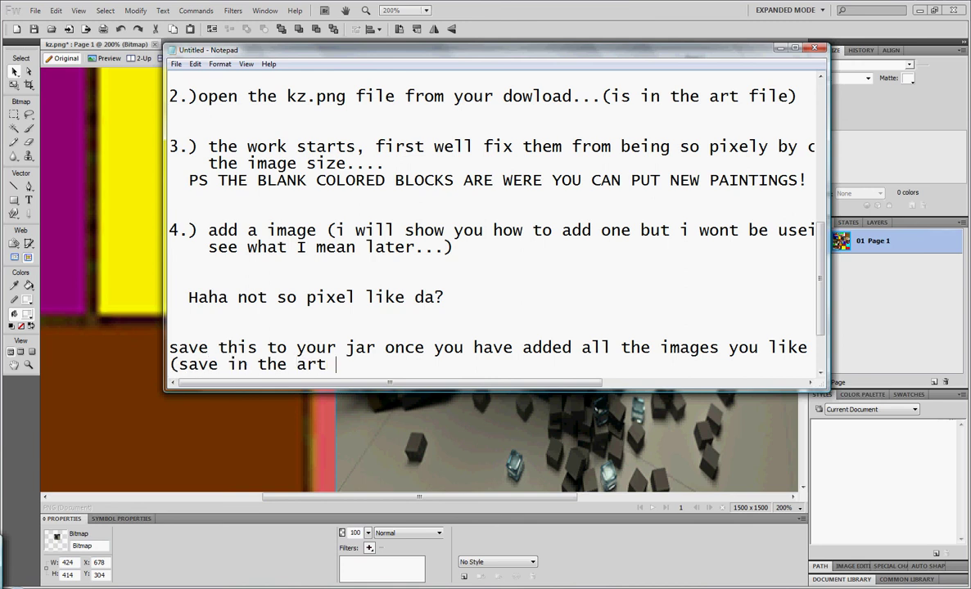
type("file in your ")
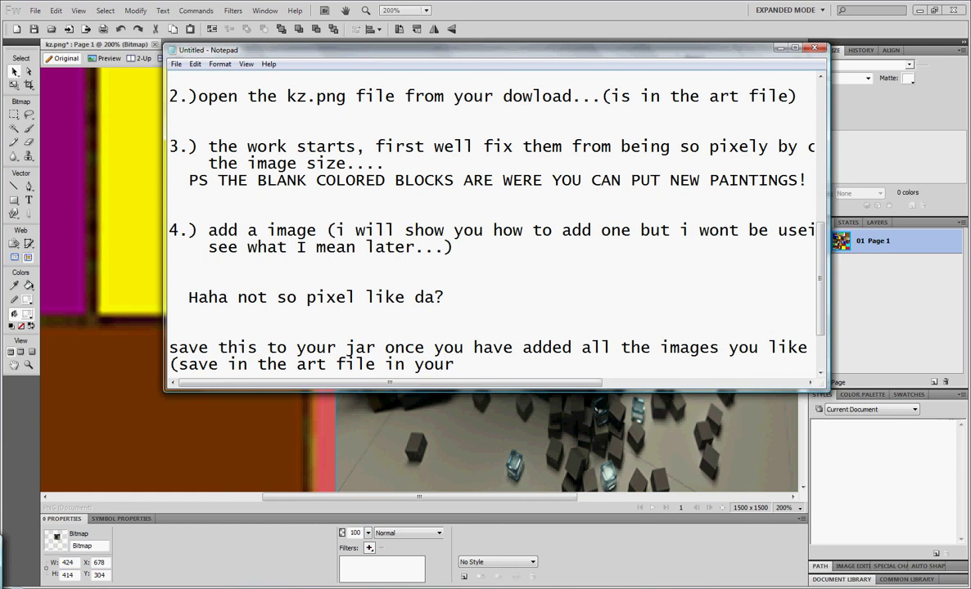
type("minecraft ja")
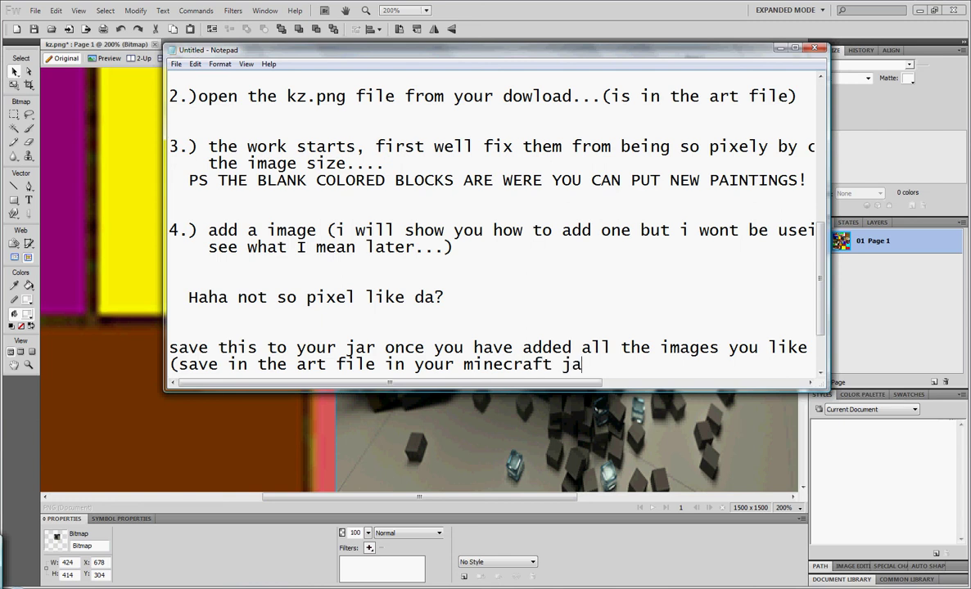
type("r...ill show you wer.")
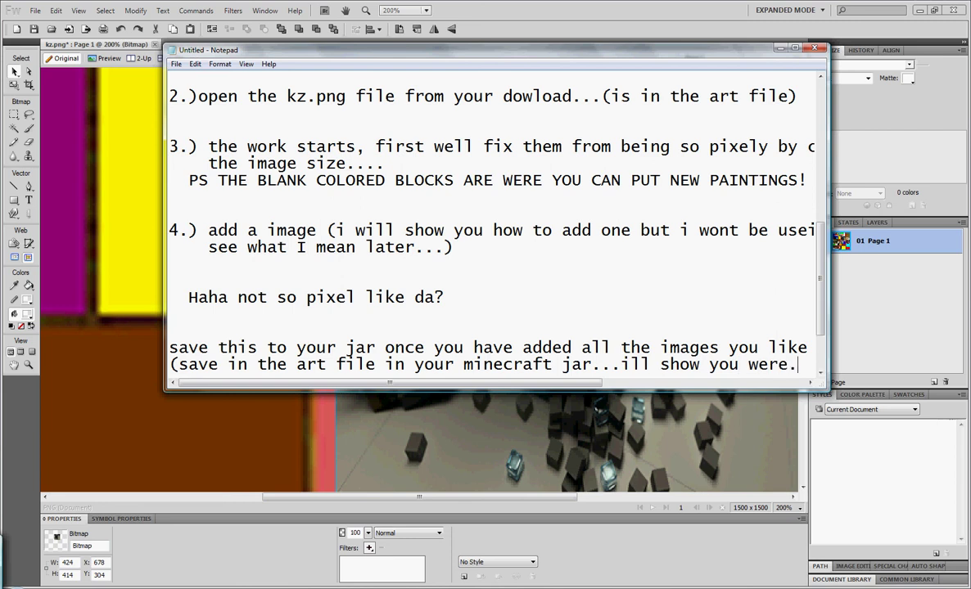
scroll(491, 225, "down", 2)
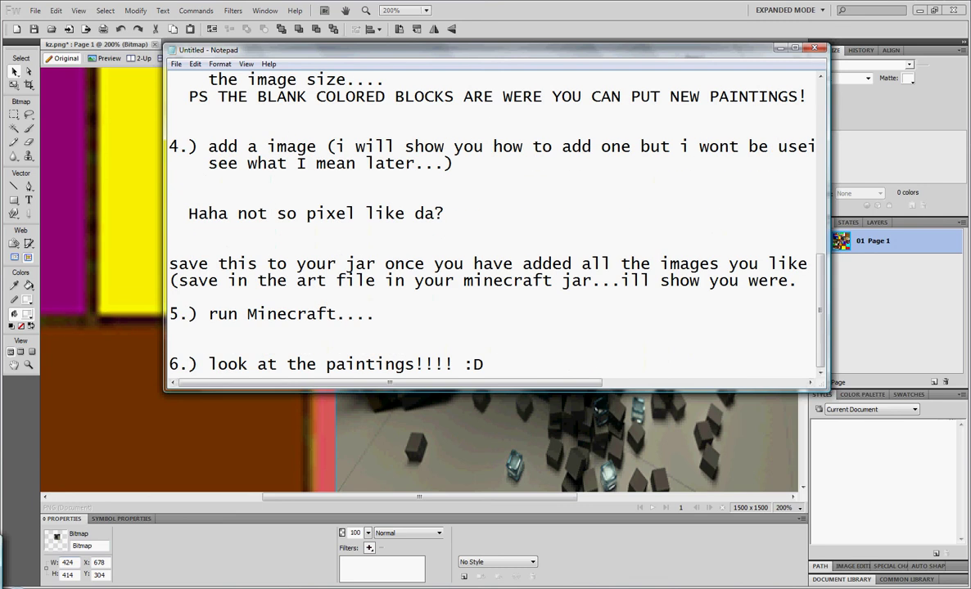
Open the %appdata% folder in Windows and go to the bin folder inside .minecraft.
key("super")
left_click(72, 578)
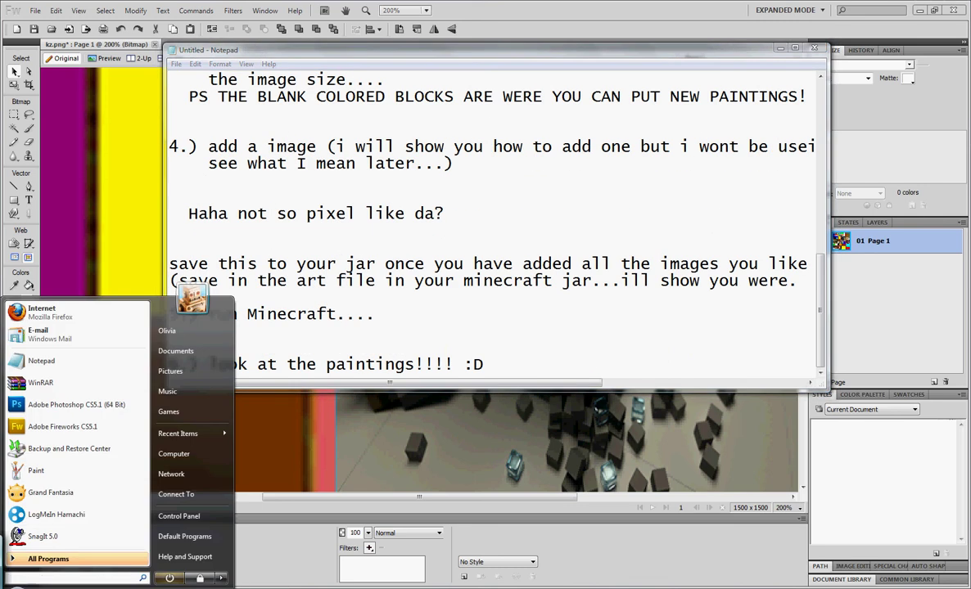
type("%a")
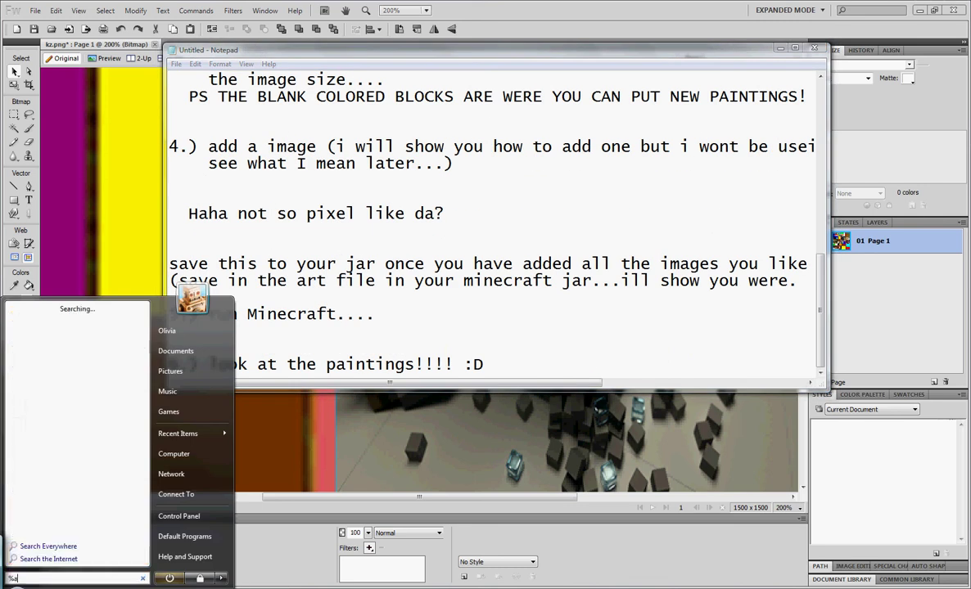
type("ppdata%")
key("Return")
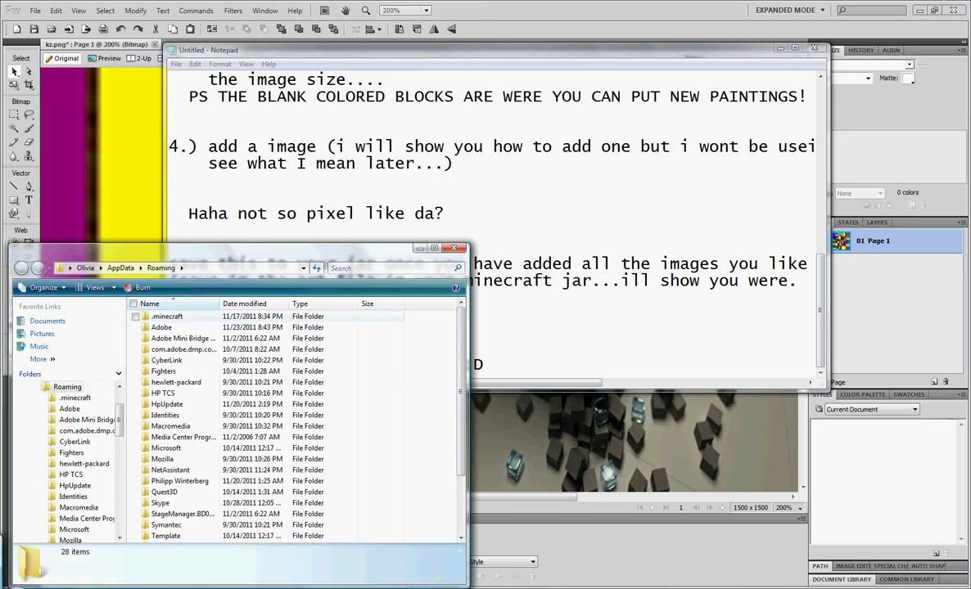
double_click(168, 316)
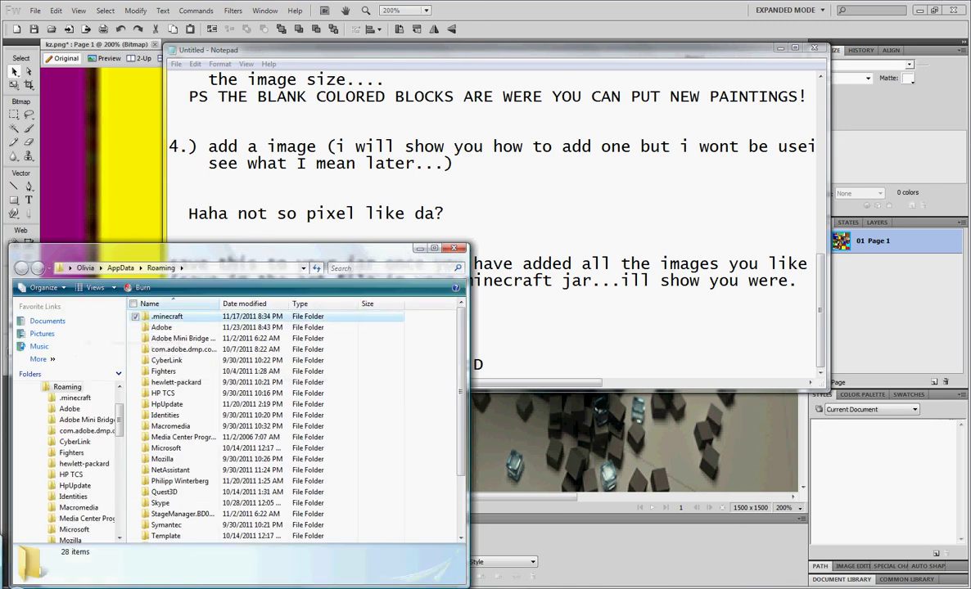
double_click(155, 316)
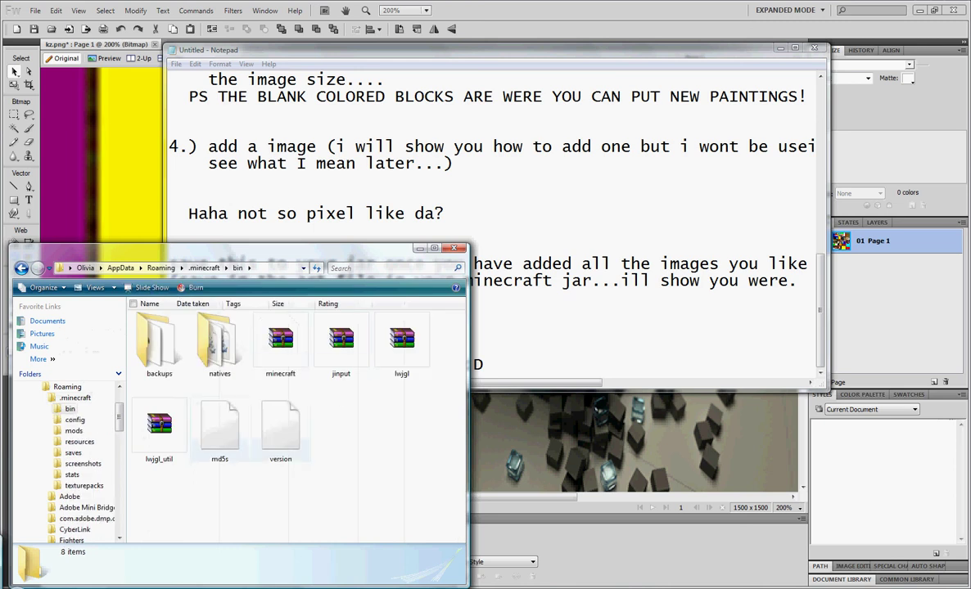
Open the minecraft archive in WinRAR, dismiss the purchase reminder and select kz.png in the art folder.
left_click(280, 340)
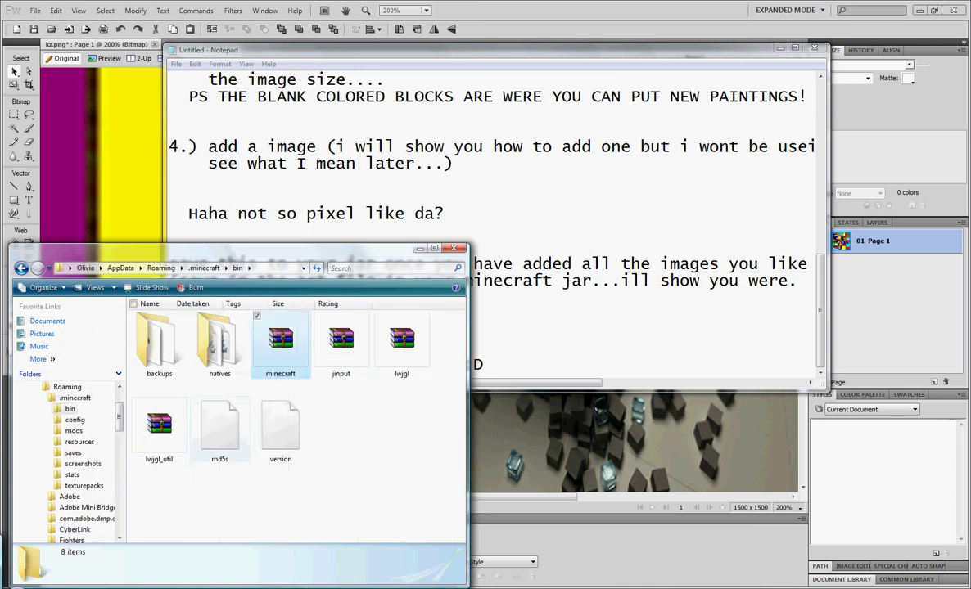
double_click(279, 339)
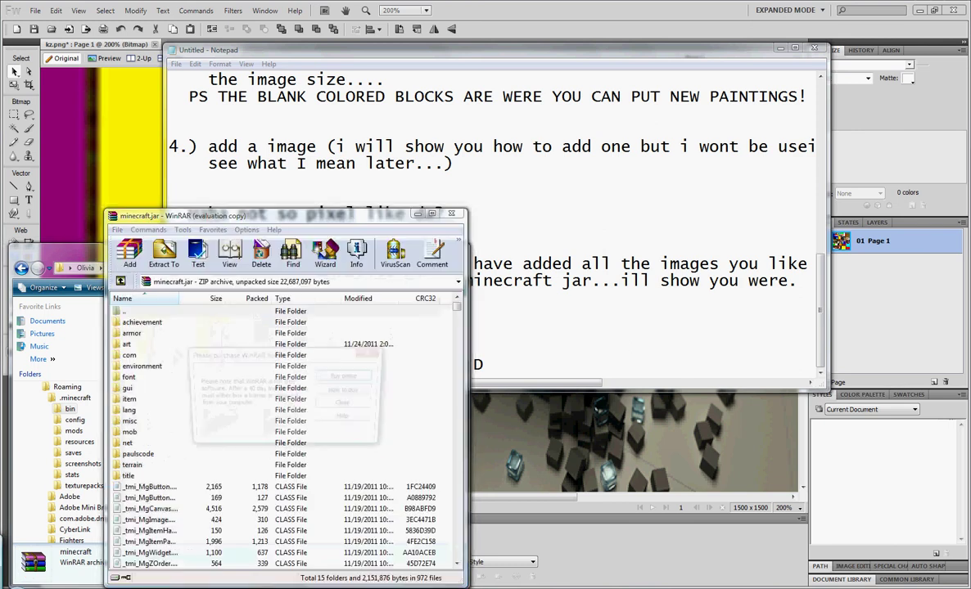
left_click(373, 354)
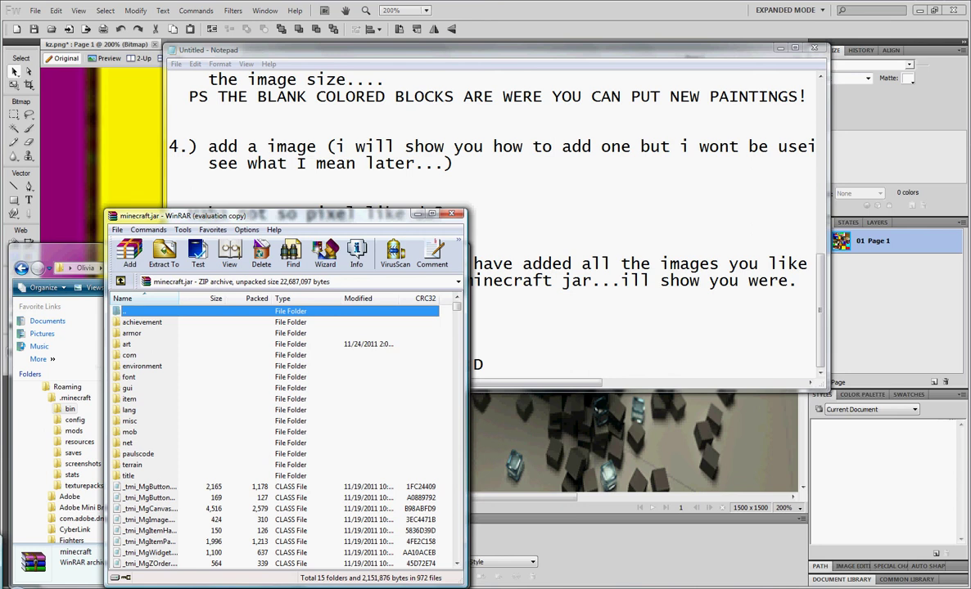
left_click(128, 345)
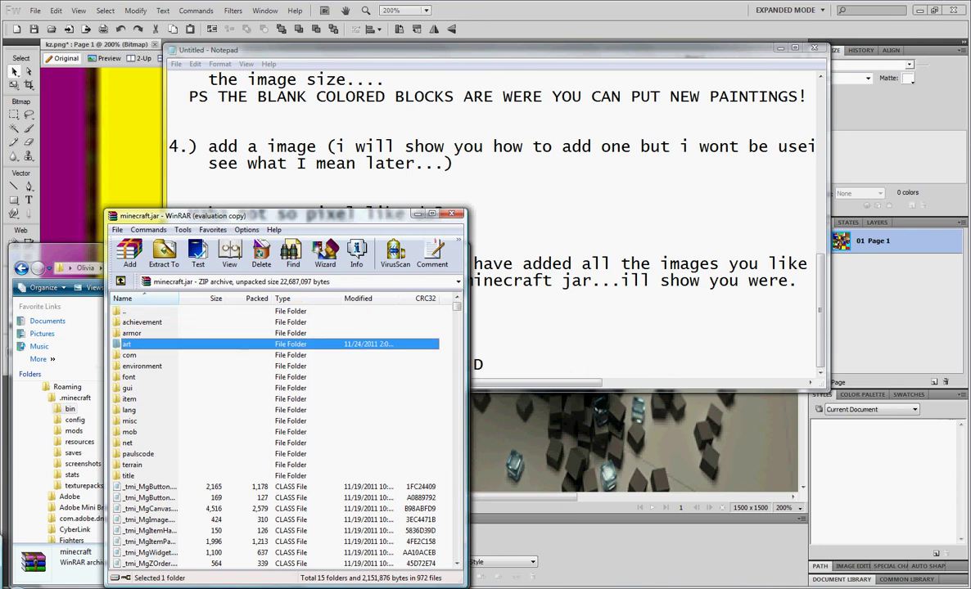
double_click(128, 345)
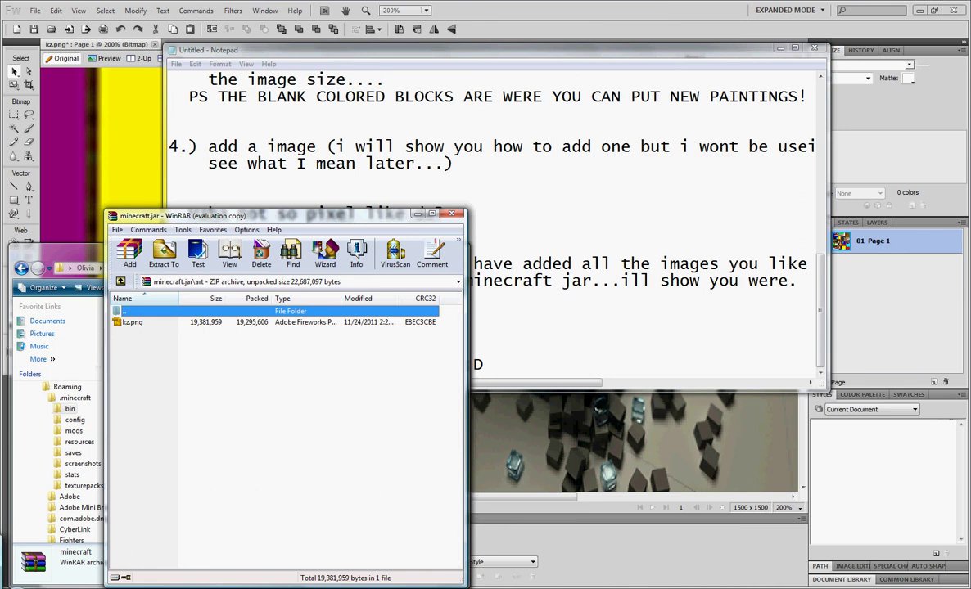
left_click(132, 323)
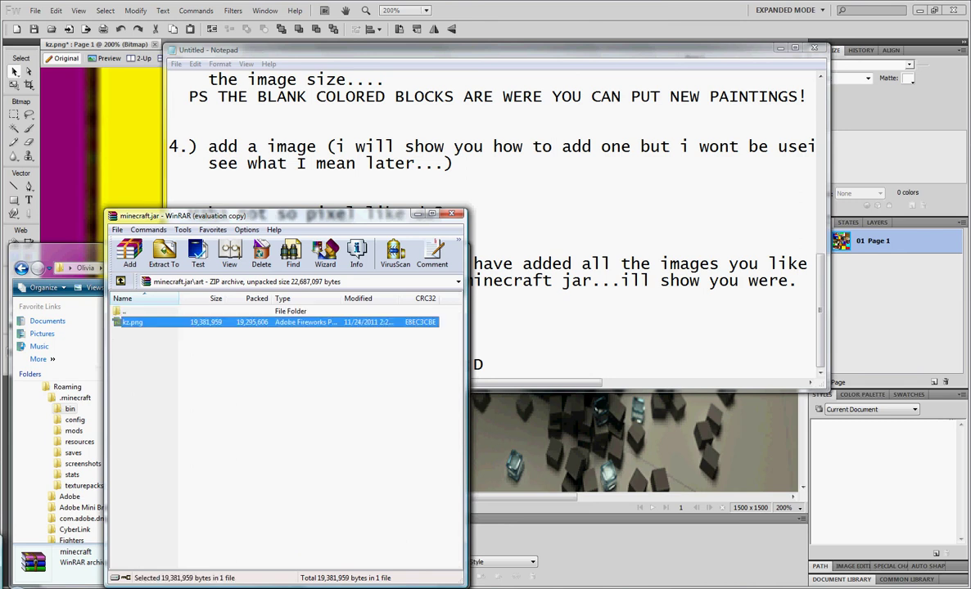
Switch to Notepad and start a new paragraph above step 5 with "Ok see the kz.png remove that".
left_click(573, 348)
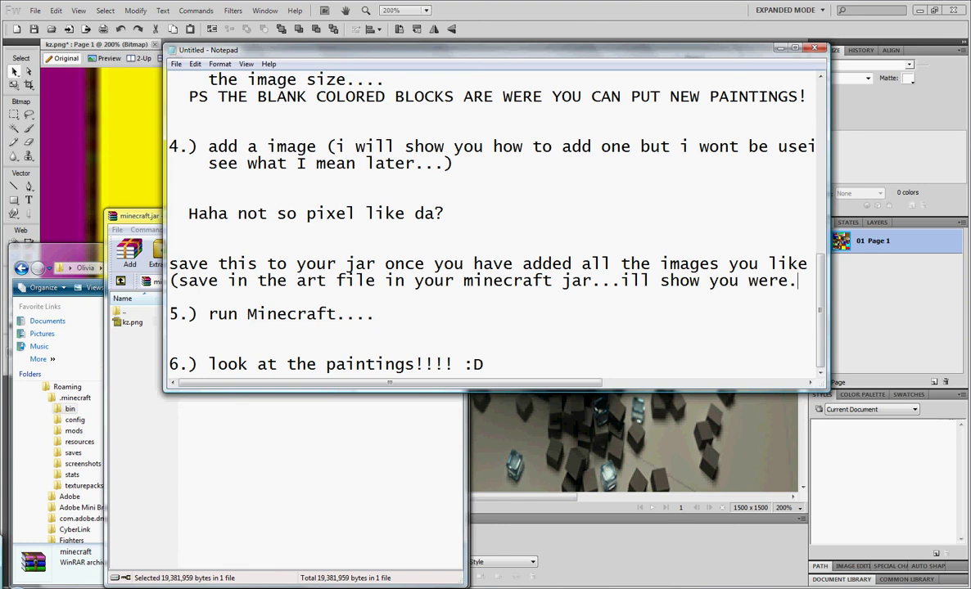
key("Return")
key("Return")
key("Return")
key("Return")
key("Return")
key("Return")
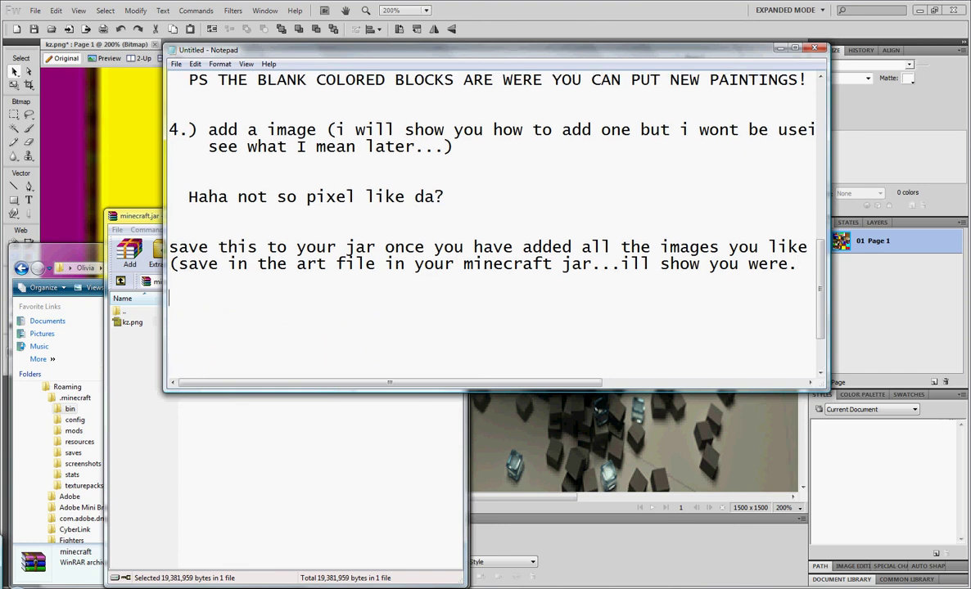
type("Ok see the ")
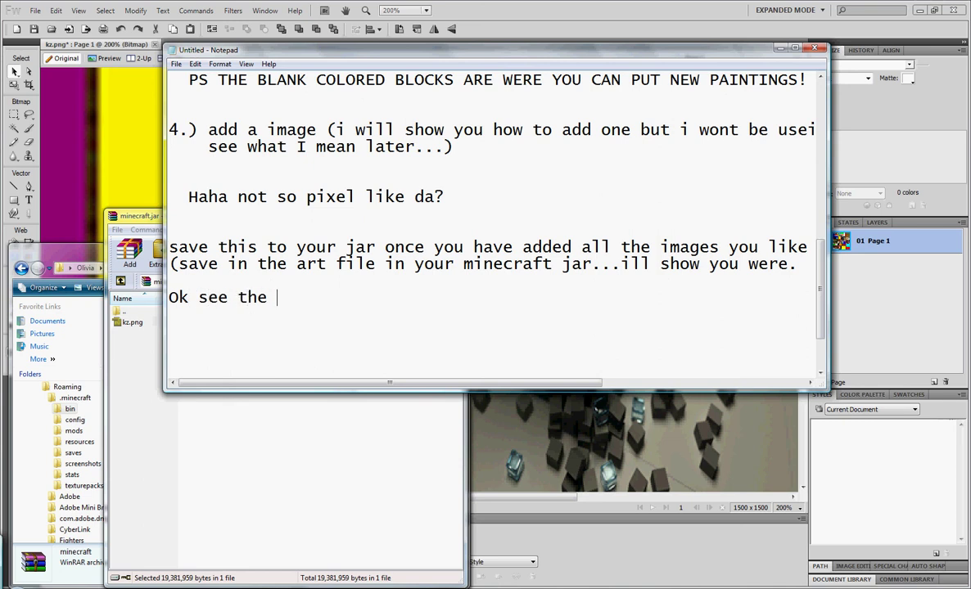
type("kz.png deleat")
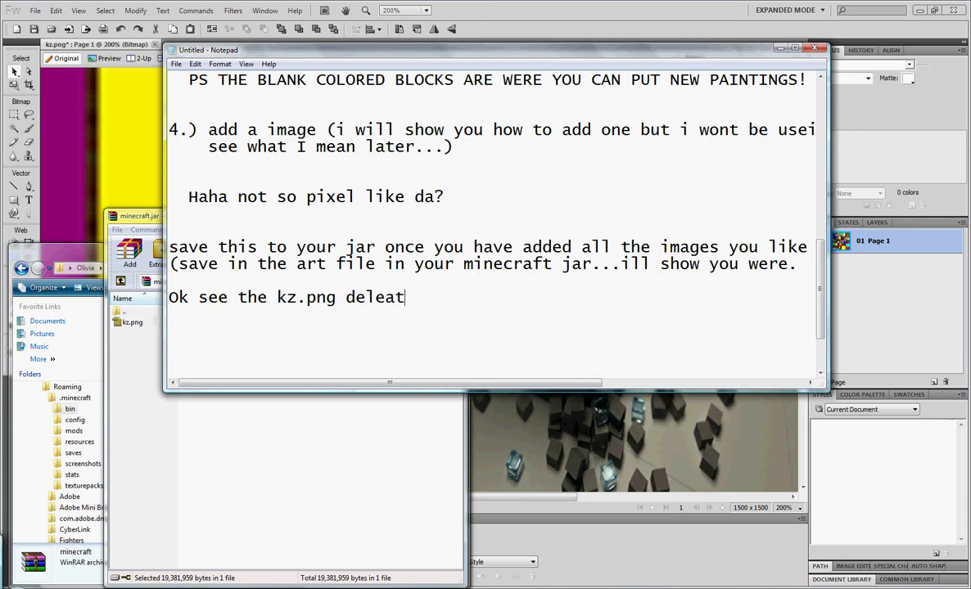
key("BackSpace")
key("BackSpace")
key("BackSpace")
key("BackSpace")
key("BackSpace")
key("BackSpace")
type("remove that")
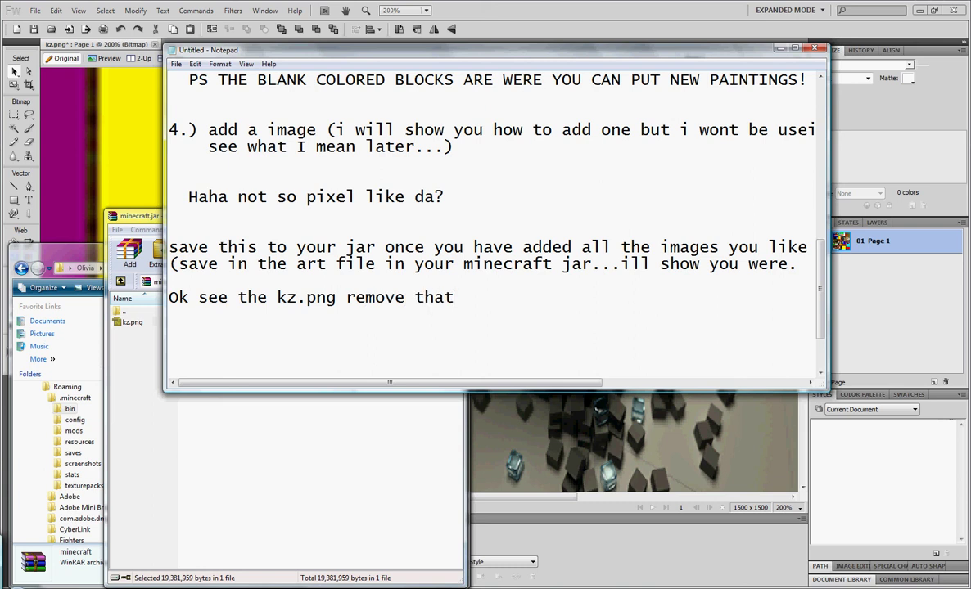
Continue the kz.png sentence with "(or rid yourself of its pixel paintings" and put "of doom..." on the following line.
type(" (or rid yoursel")
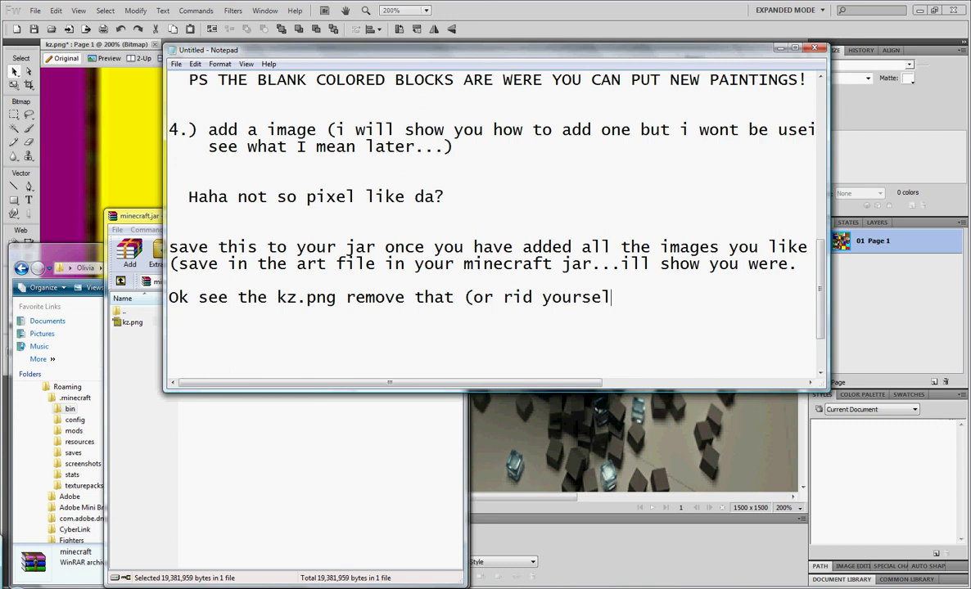
type("f of its pixel")
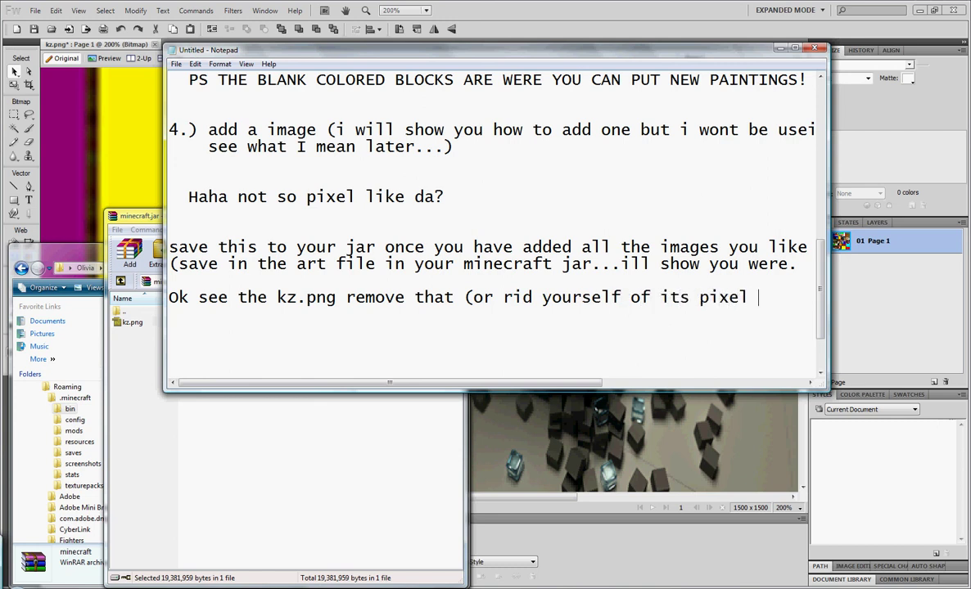
type(" paintings")
key("Return")
type("od")
key("BackSpace")
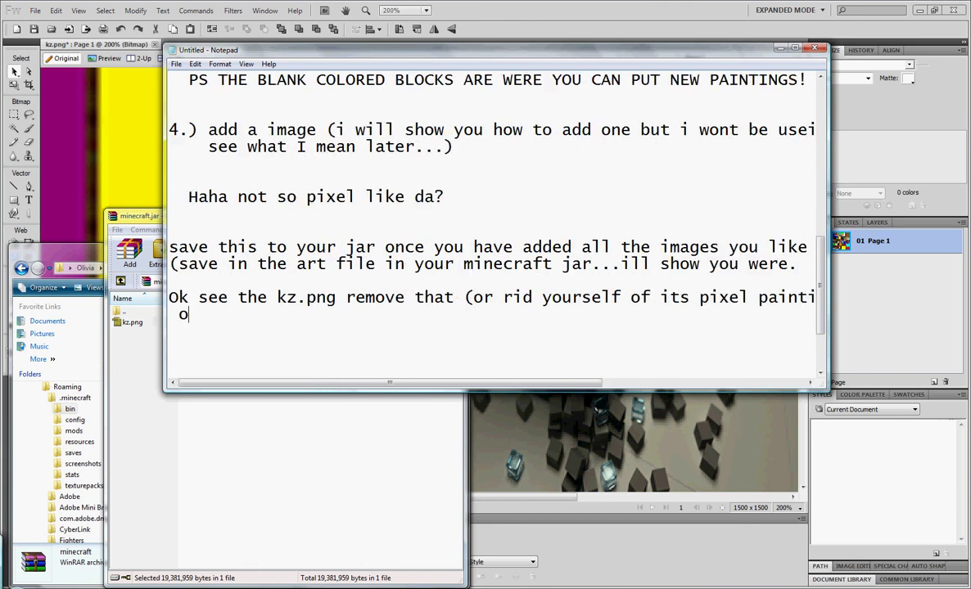
type("f sdo")
key("BackSpace")
key("BackSpace")
key("BackSpace")
type("doom...")
key("Return")
Add "and then save the image you have just made there (with the same name...)" below "of doom..." and switch back to WinRAR.
type("and ")
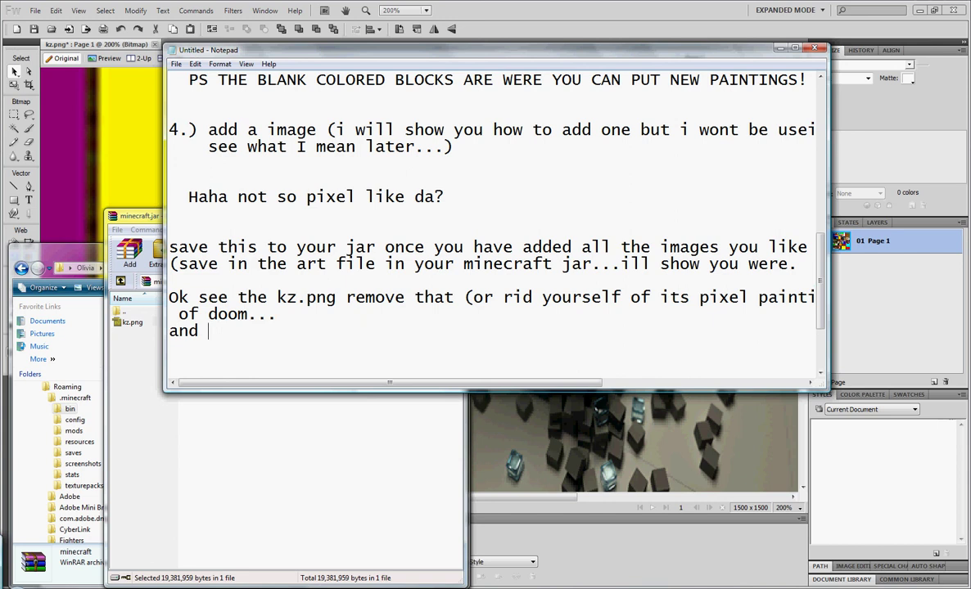
type("then save ")
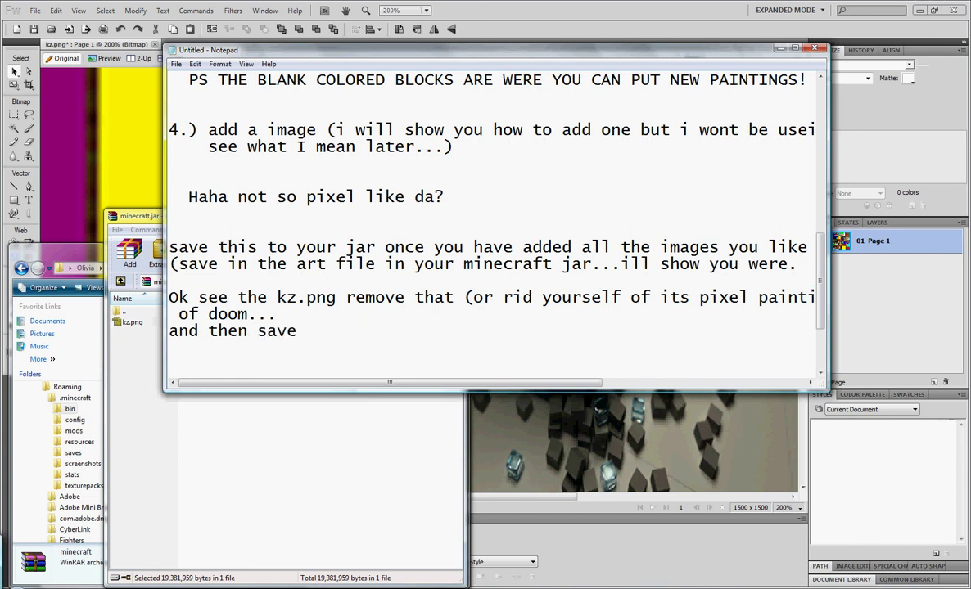
type("the image ")
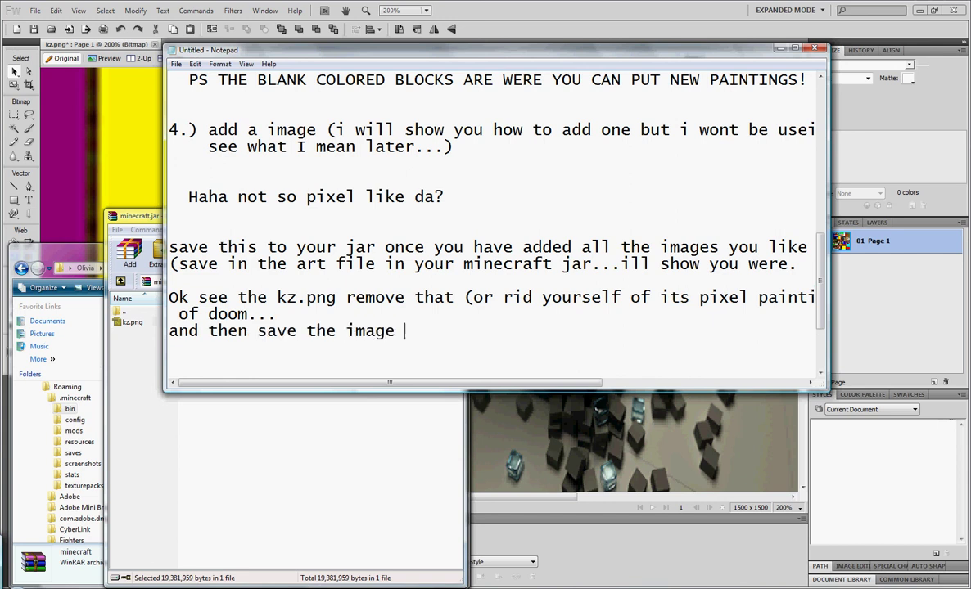
type("you have ")
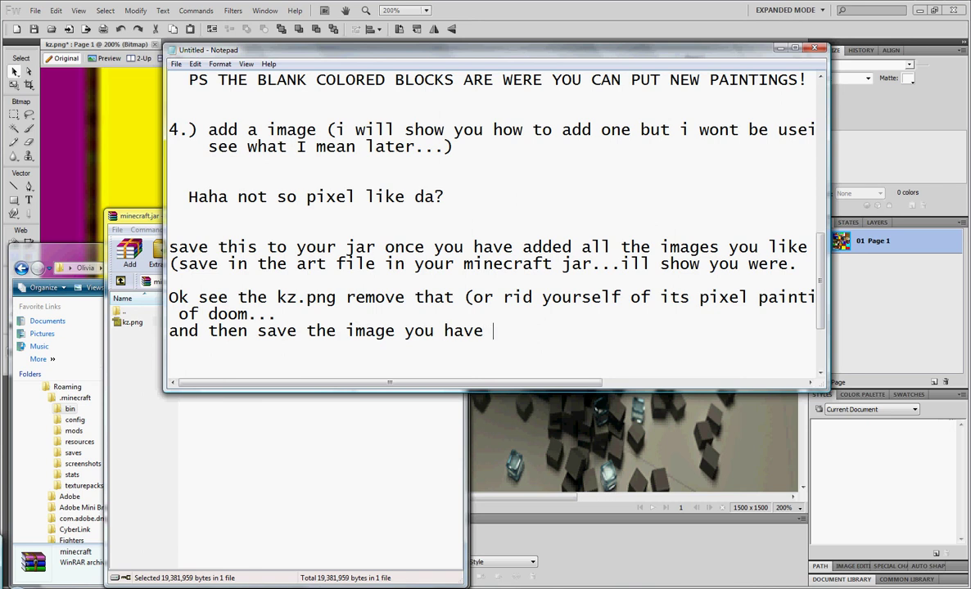
type("just mad")
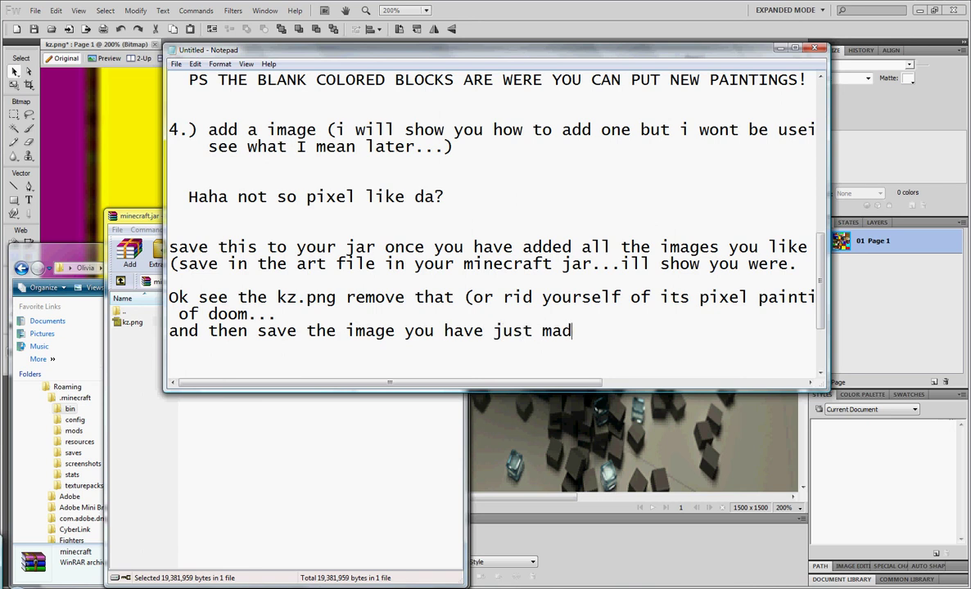
type("e there (with")
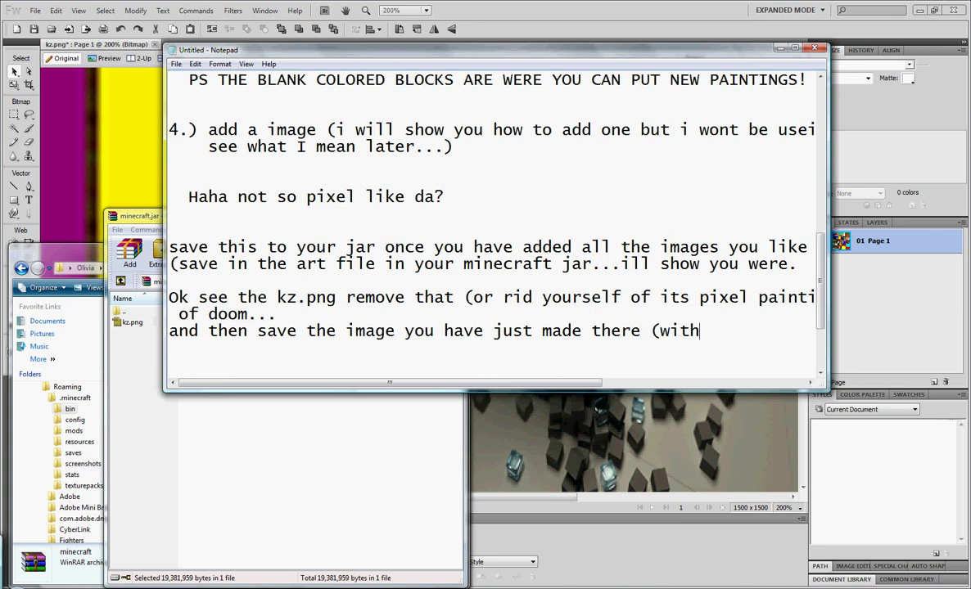
type(" the same ")
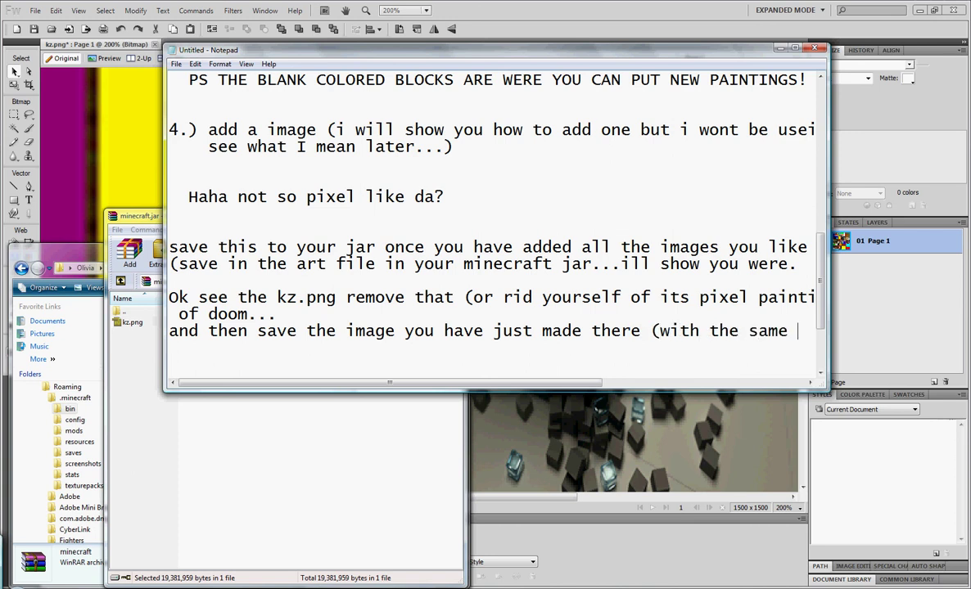
type("name...)")
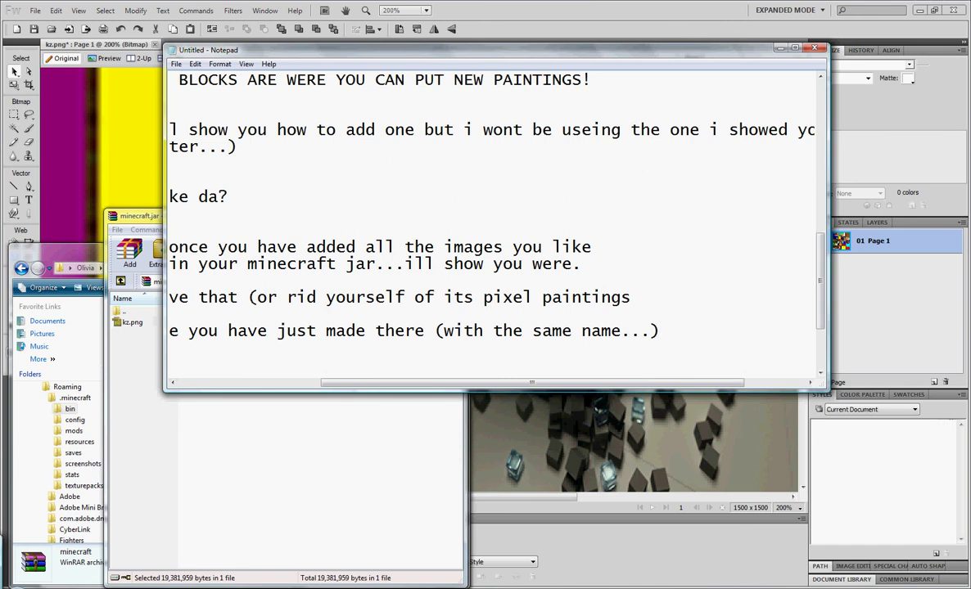
left_click_drag(532, 383, 390, 383)
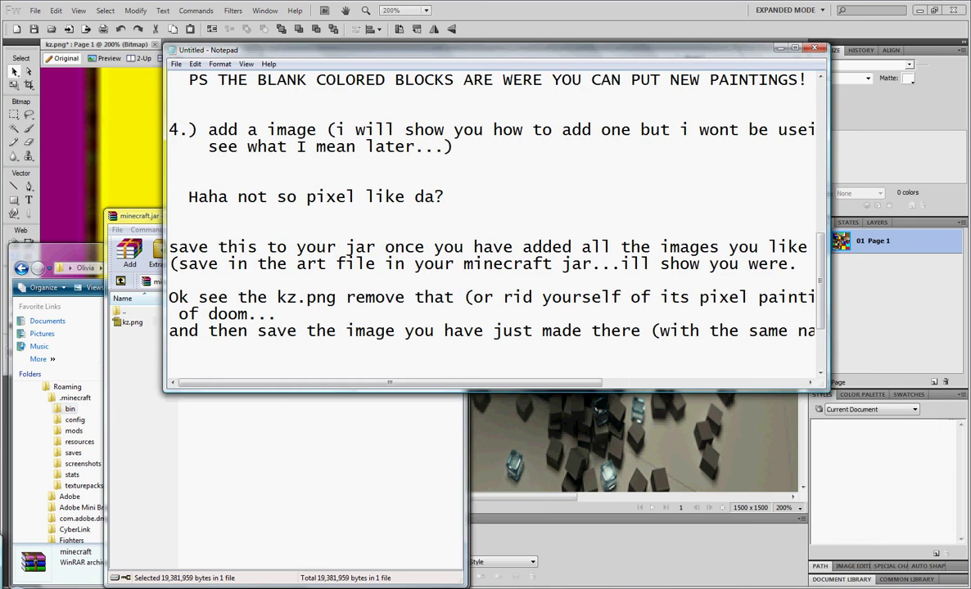
left_click(360, 446)
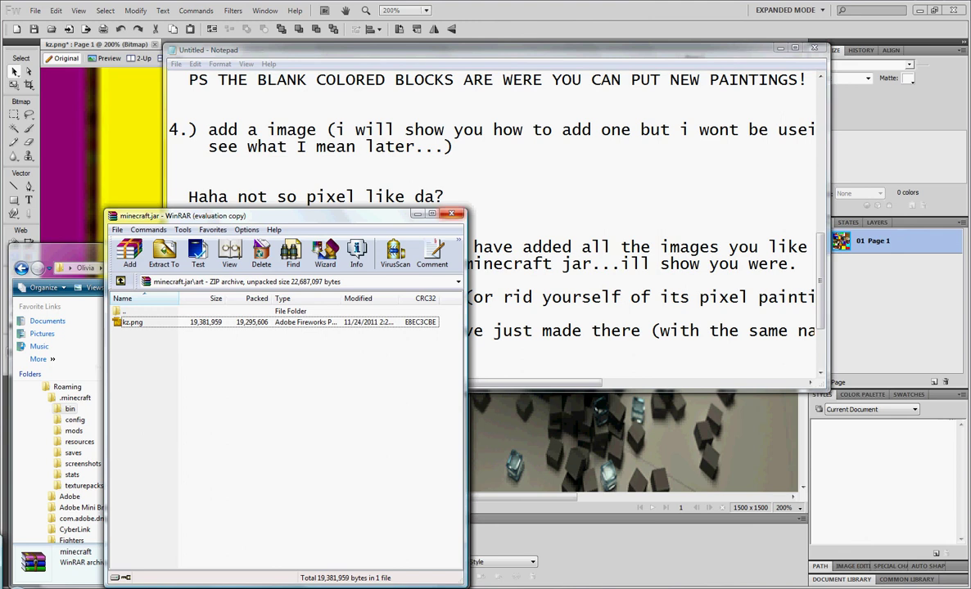
Close the minecraft.jar archive, switch back to Notepad and add blank lines below the sentence about saving the image with the same name.
key("alt+F4")
key("alt+Tab")
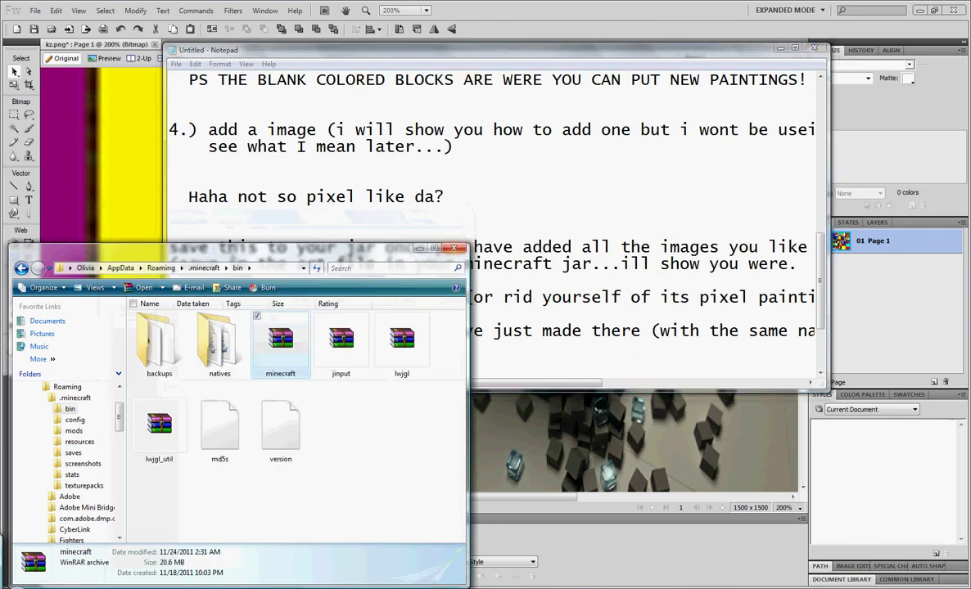
scroll(491, 221, "down", 3)
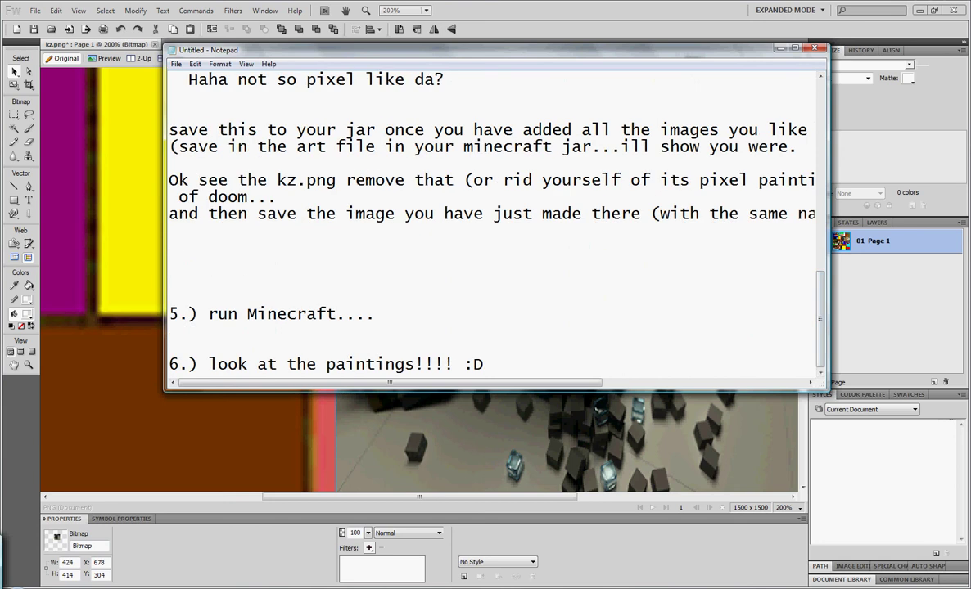
key("Return")
key("Return")
key("Return")
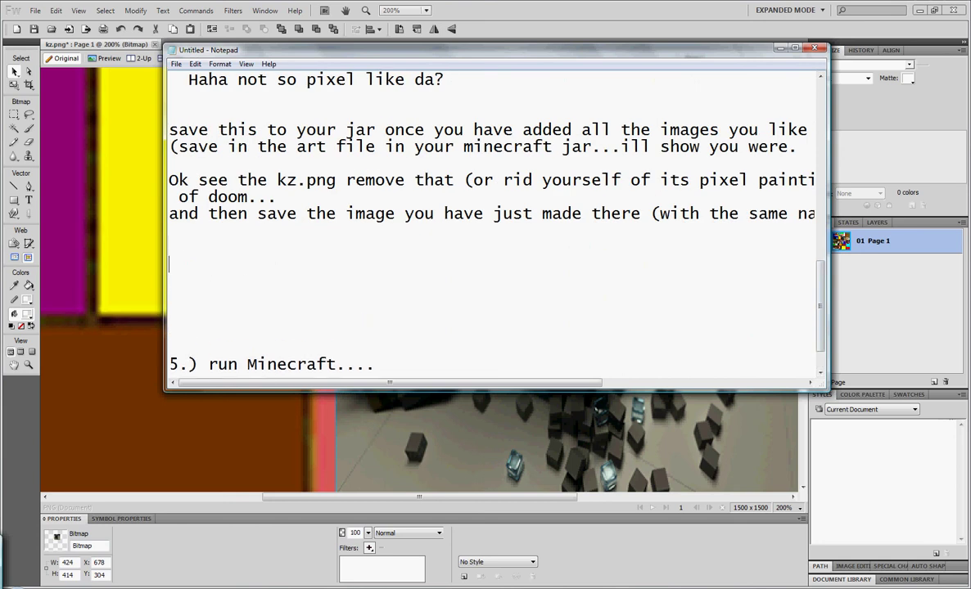
Write "OKKKK seeing how iv have already done this once befor." as a new paragraph above step 5.
type("OKKKK seeing")
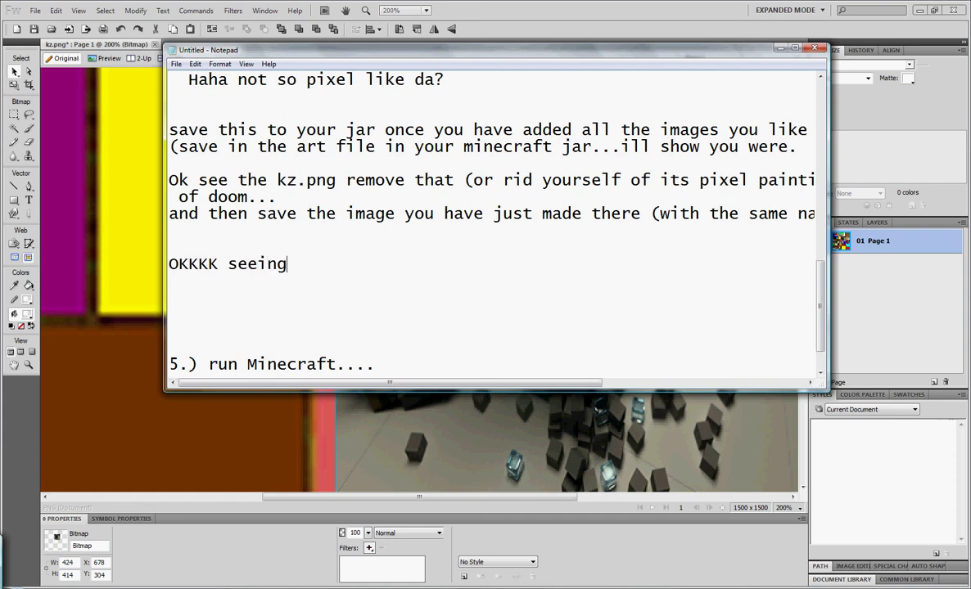
type(" how iv have alread")
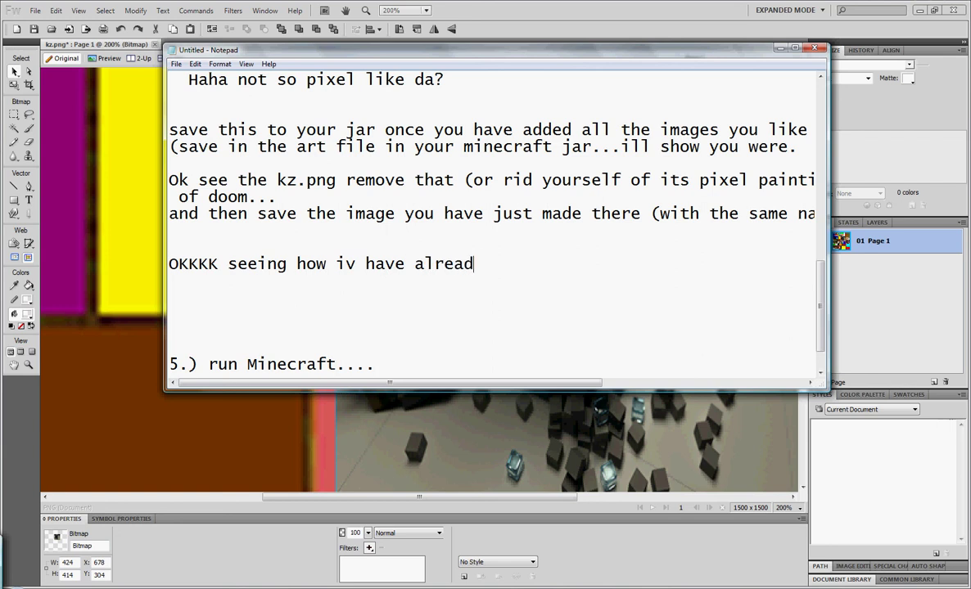
type("y done this once be")
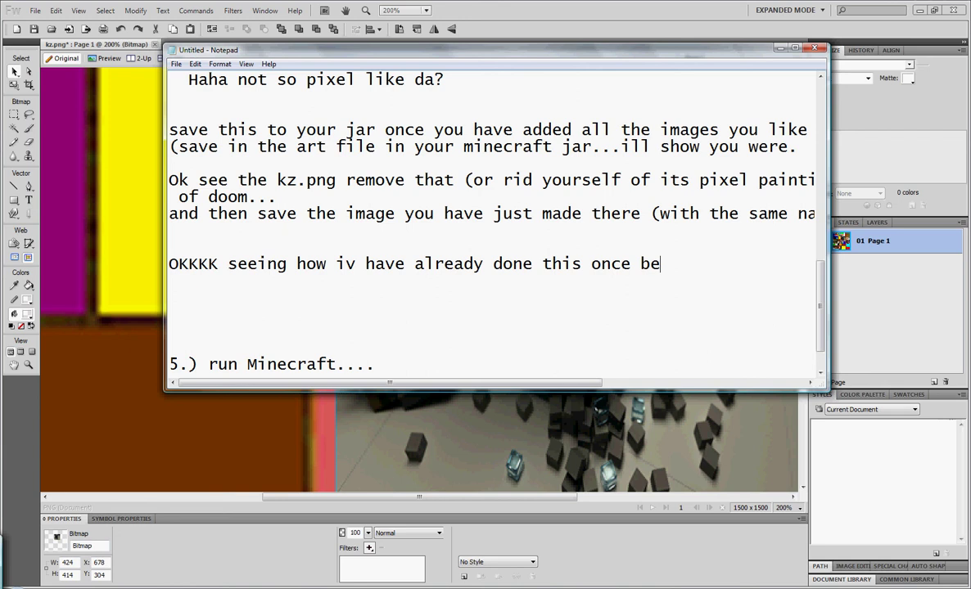
type("fore.")
key("BackSpace")
key("BackSpace")
key("BackSpace")
type("r.")
Start the following line with "i dont need to make the save you all do but heres what you should".
key("Return")
type("i dont ")
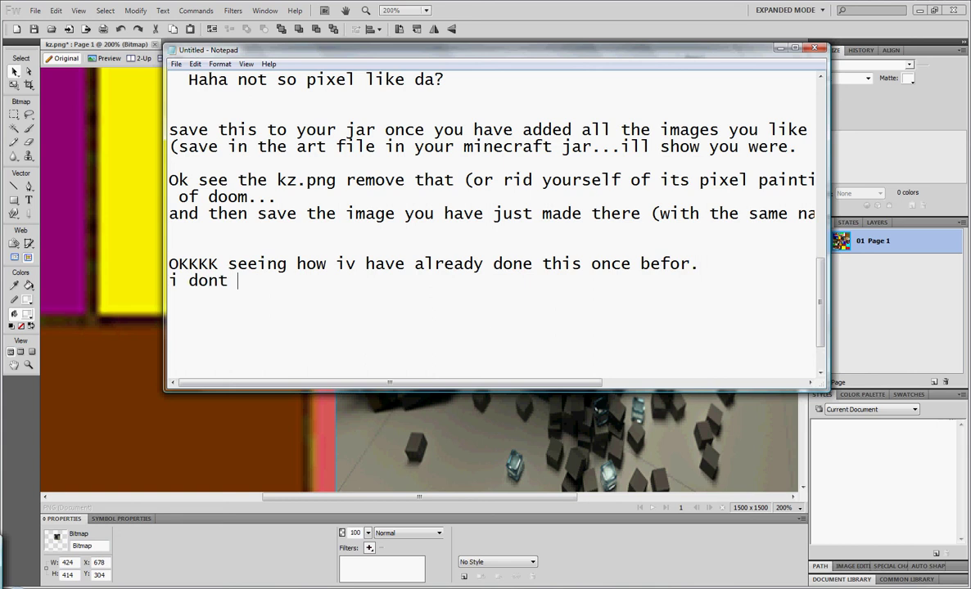
type("need to m")
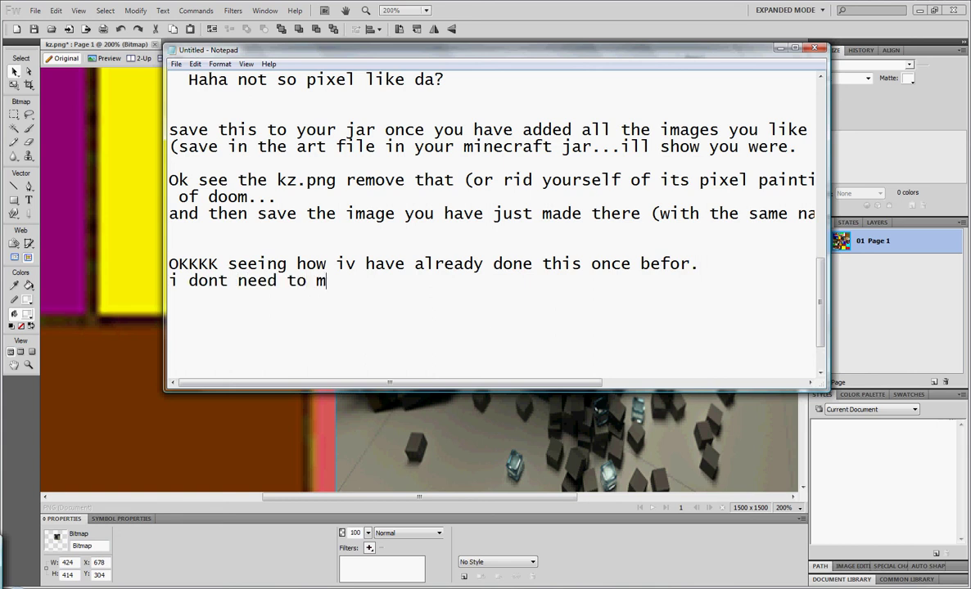
type("ake the")
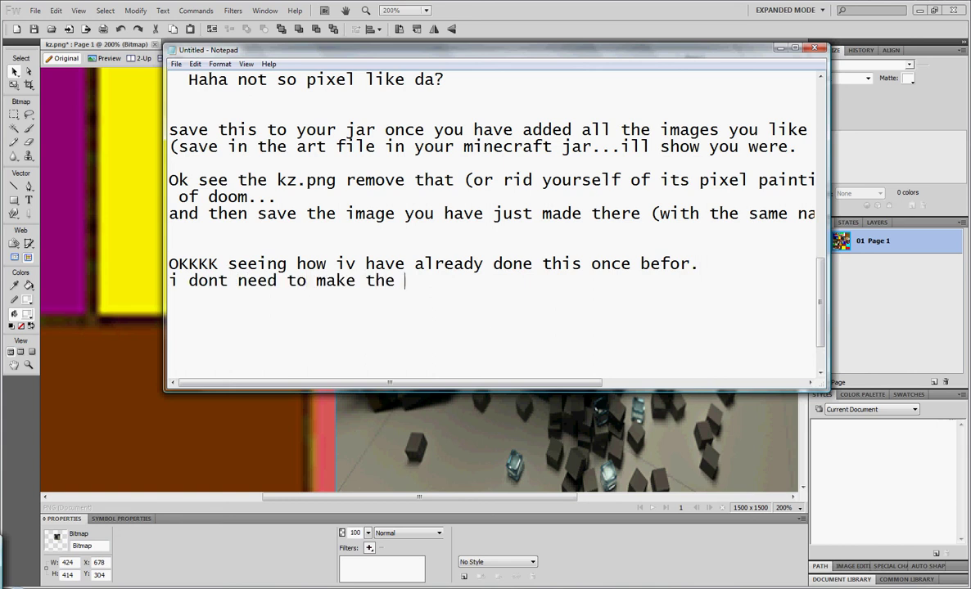
type(" save you all ")
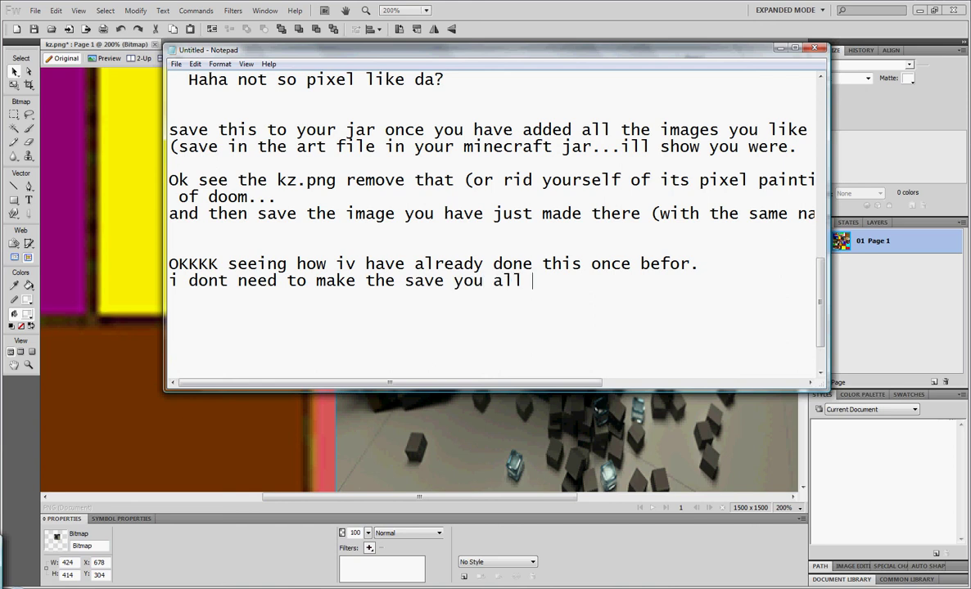
type("do but heres wha")
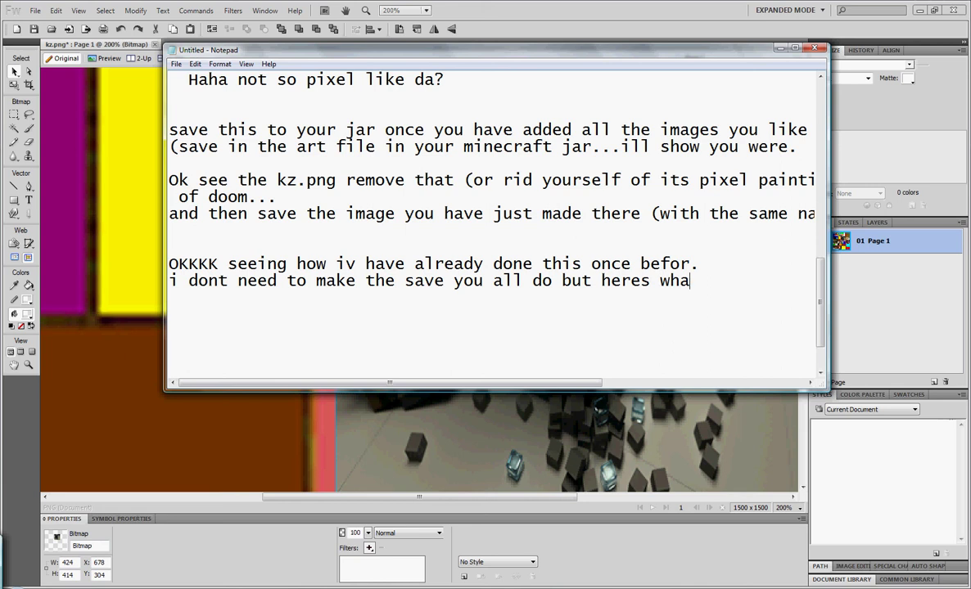
type("t you should")
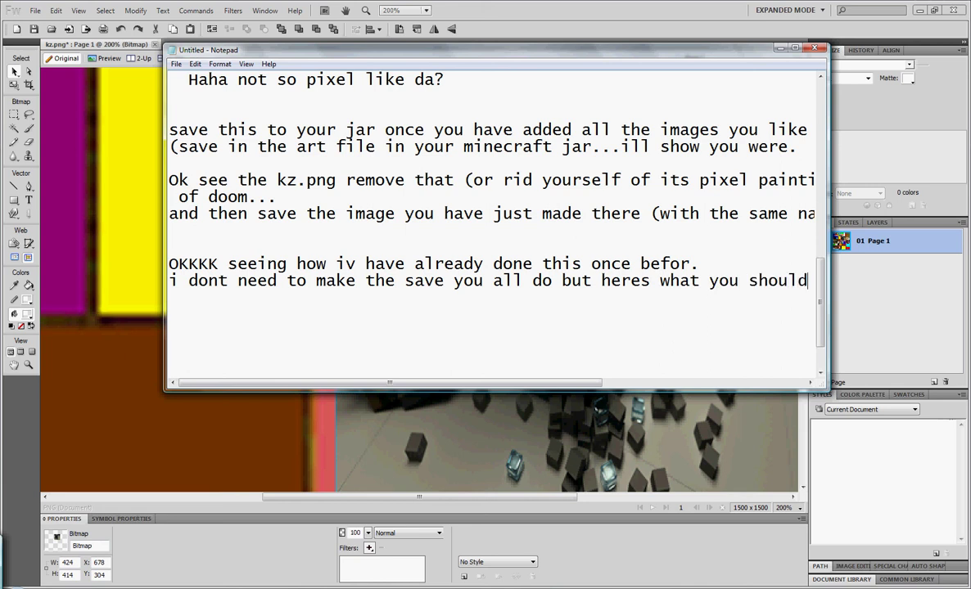
Finish the paragraph with "have once your done..." on its own line and highlight the "5.) run Minecraft...." line.
key("Return")
type("have once your")
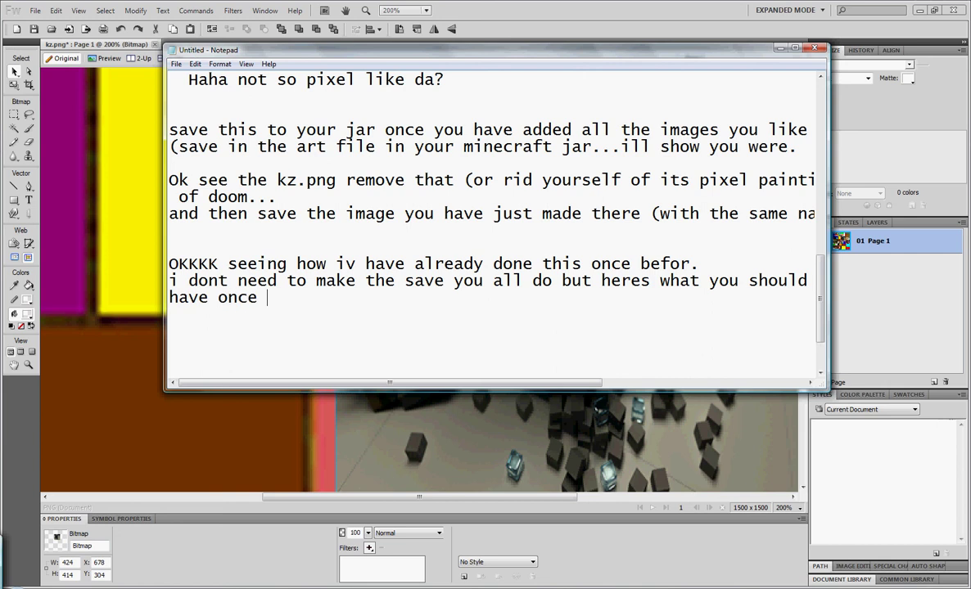
type(" done...")
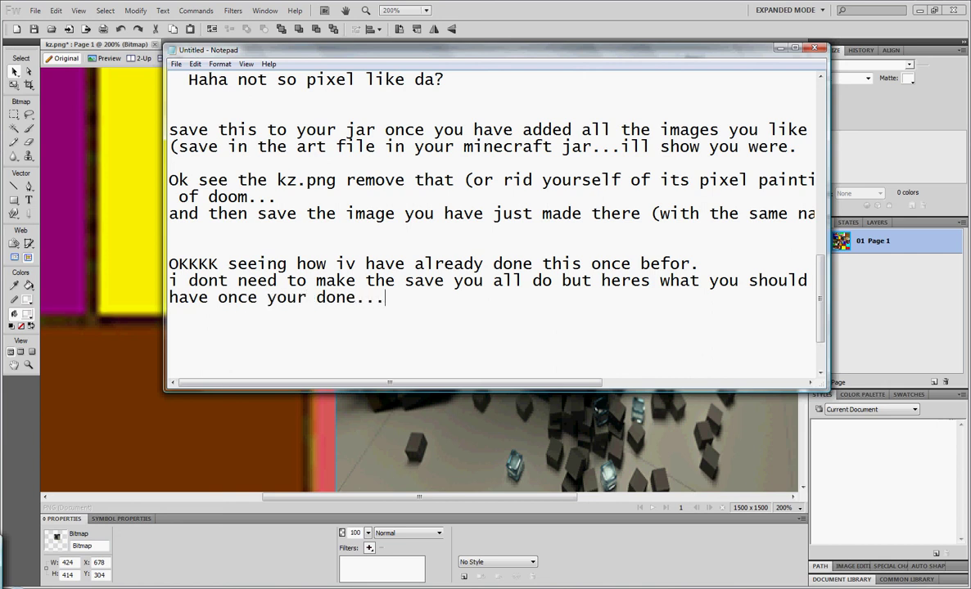
left_click_drag(820, 300, 820, 328)
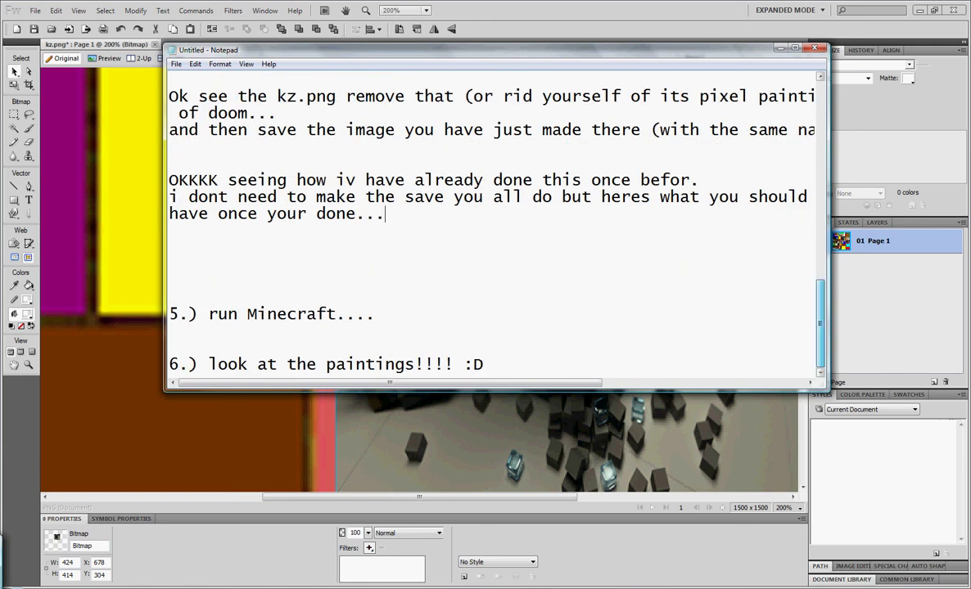
left_click_drag(377, 315, 169, 314)
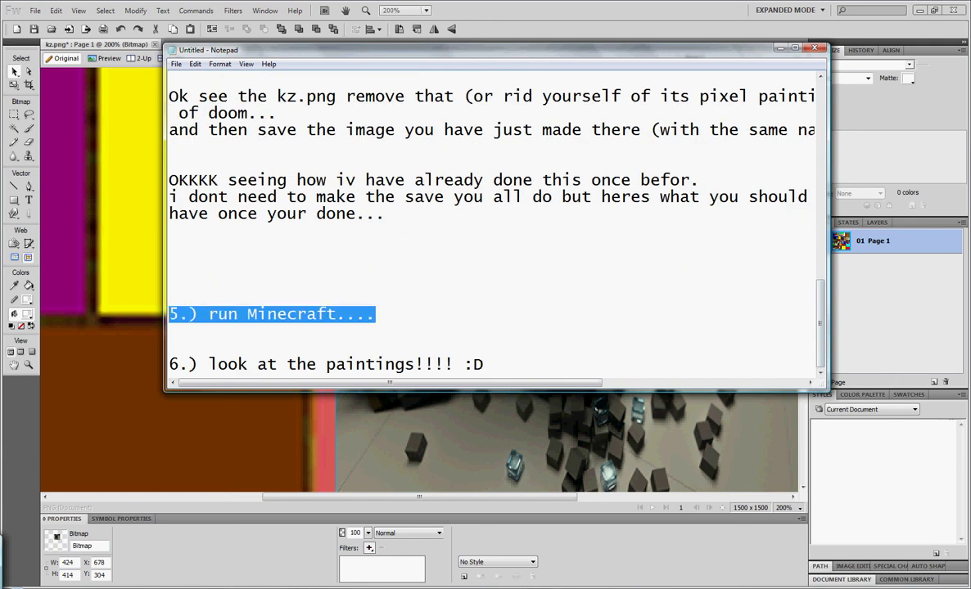
Close Fireworks without saving the changes to kz, and close the More_Paintings_Xtreme_Edition-1.0.0.zip archive and the browser.
left_click(954, 10)
left_click(954, 10)
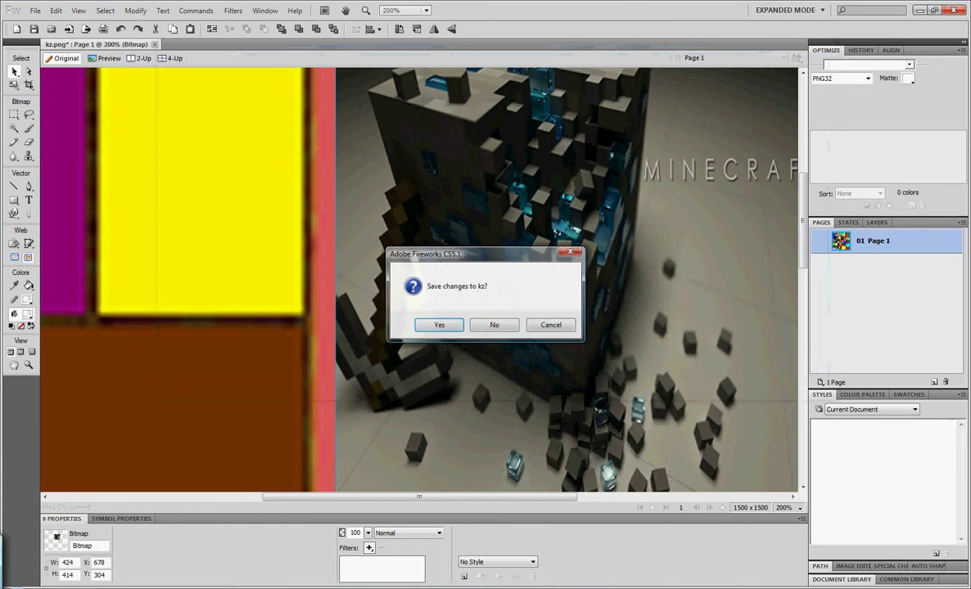
left_click(494, 325)
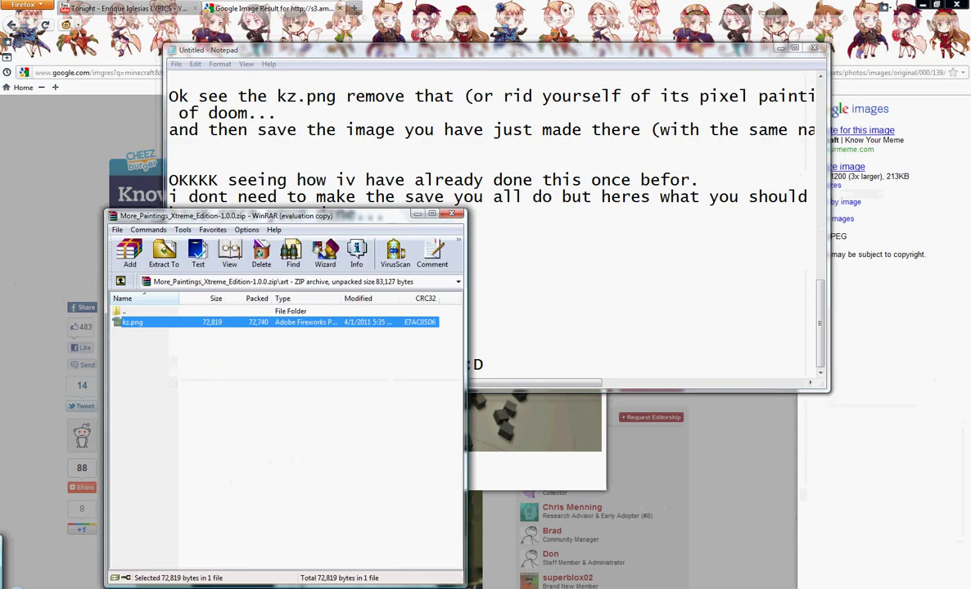
left_click(451, 214)
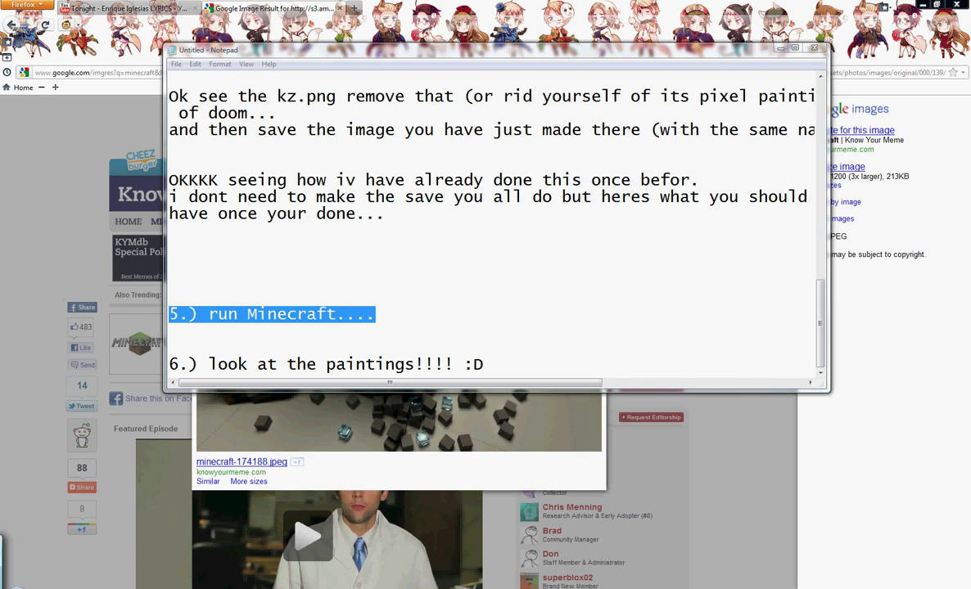
left_click(340, 8)
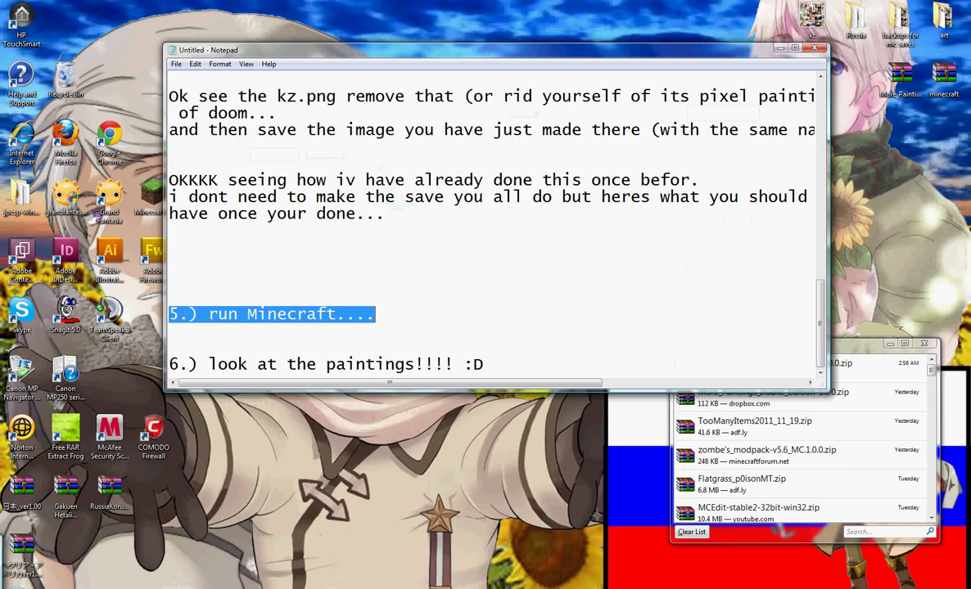
Run Minecraft from the desktop, log in with the remembered account and maximize the game window.
double_click(151, 193)
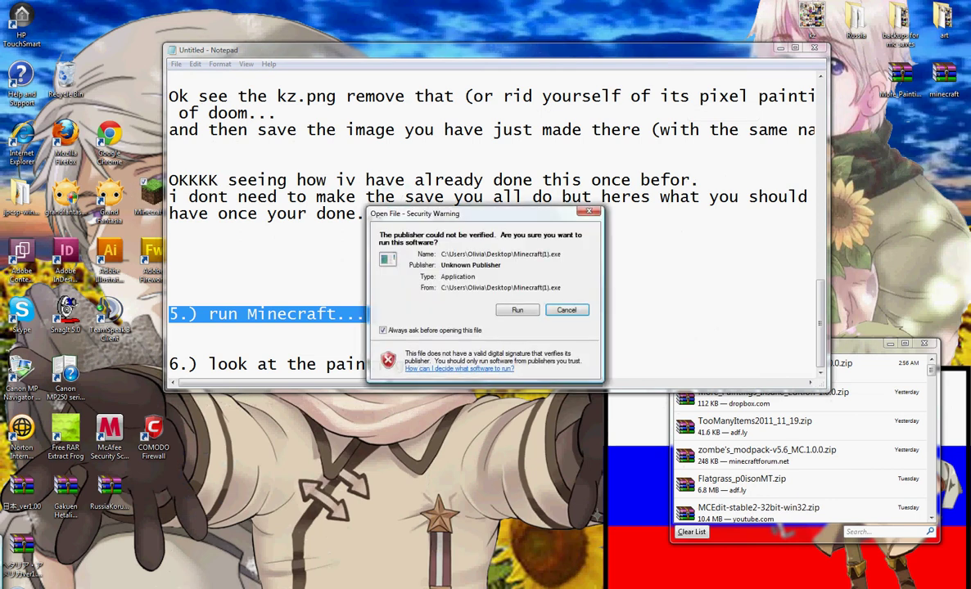
left_click(517, 310)
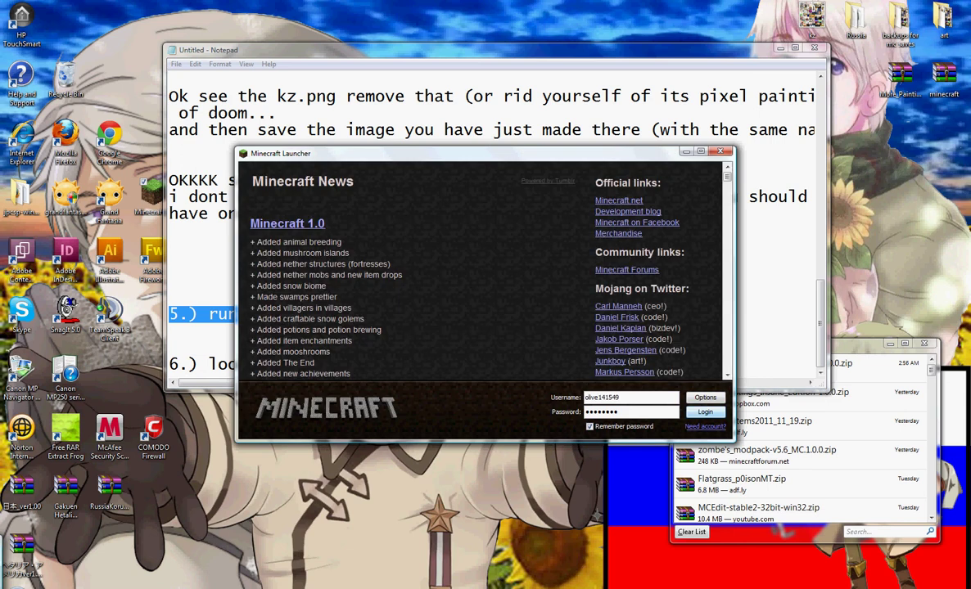
key("Return")
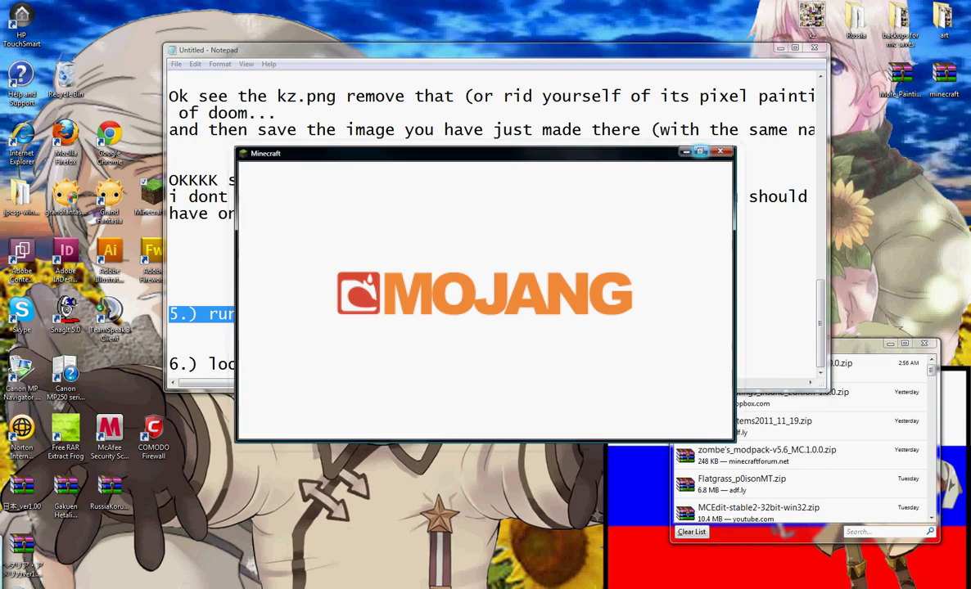
left_click(700, 151)
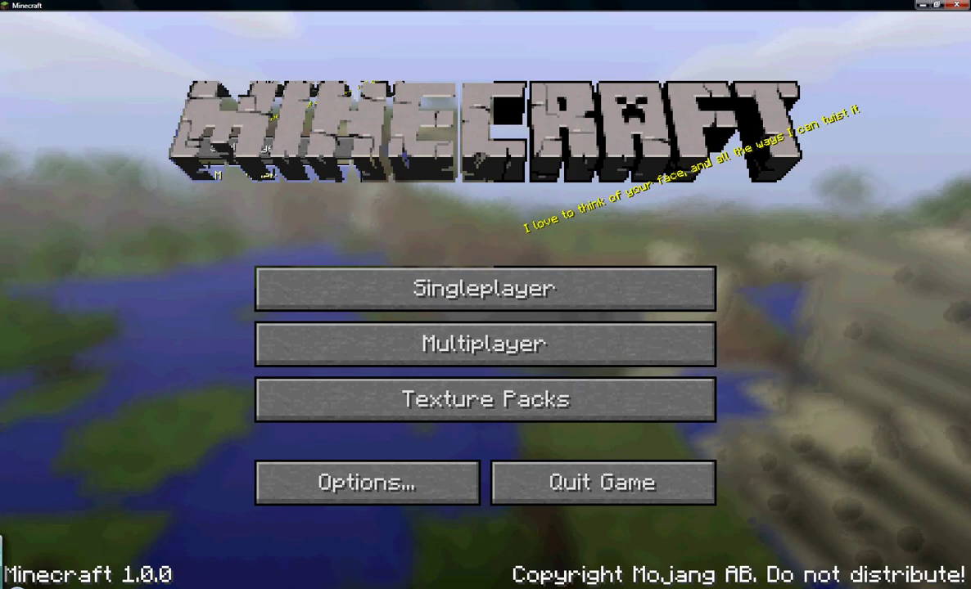
Load the single-player world OliveLand and pause the game.
left_click(486, 288)
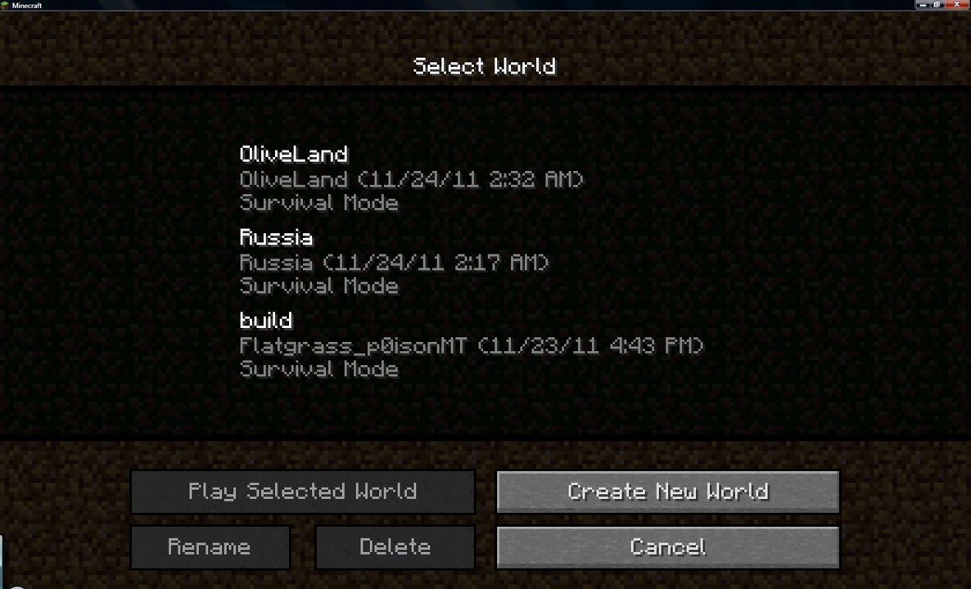
left_click(459, 181)
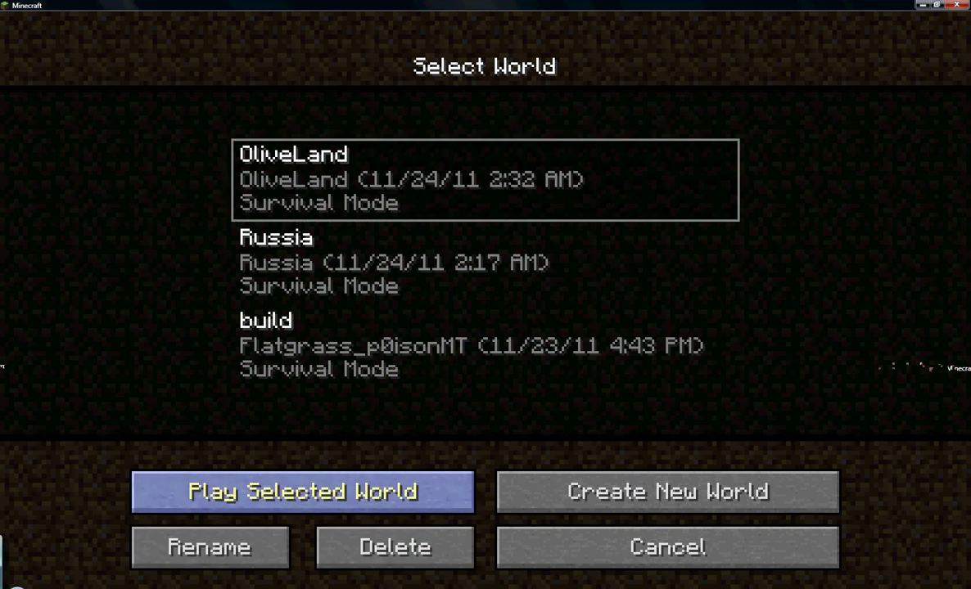
left_click(303, 491)
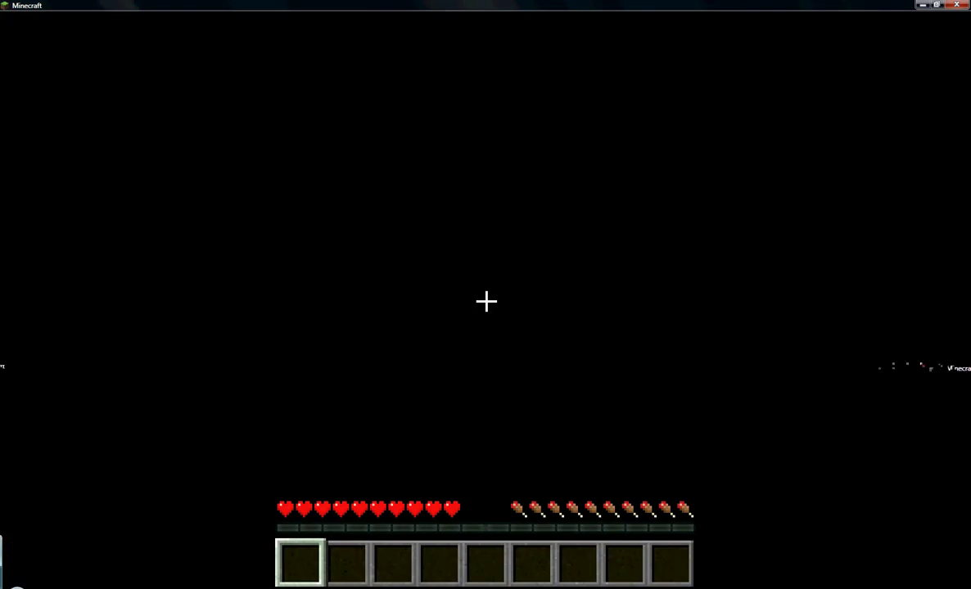
key("Escape")
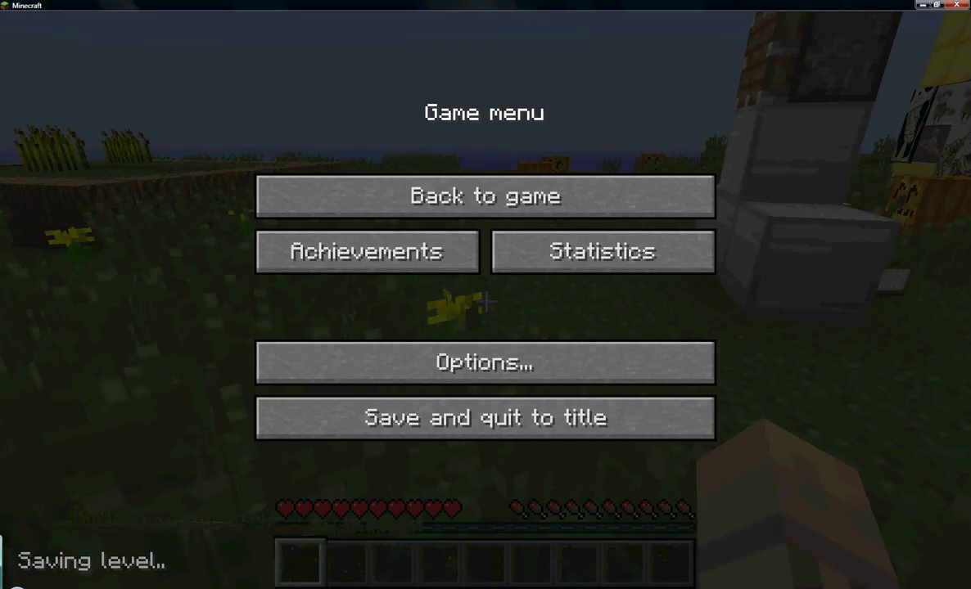
Switch to Notepad and write "now look at all MY pa" on the line below step 5.
key("alt+Tab")
left_click(170, 332)
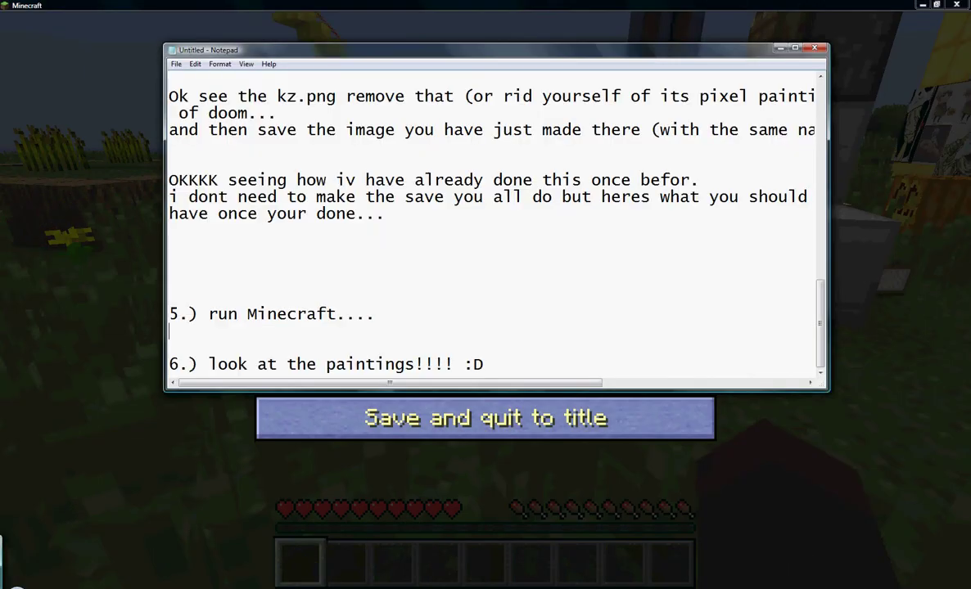
key("Return")
type("n")
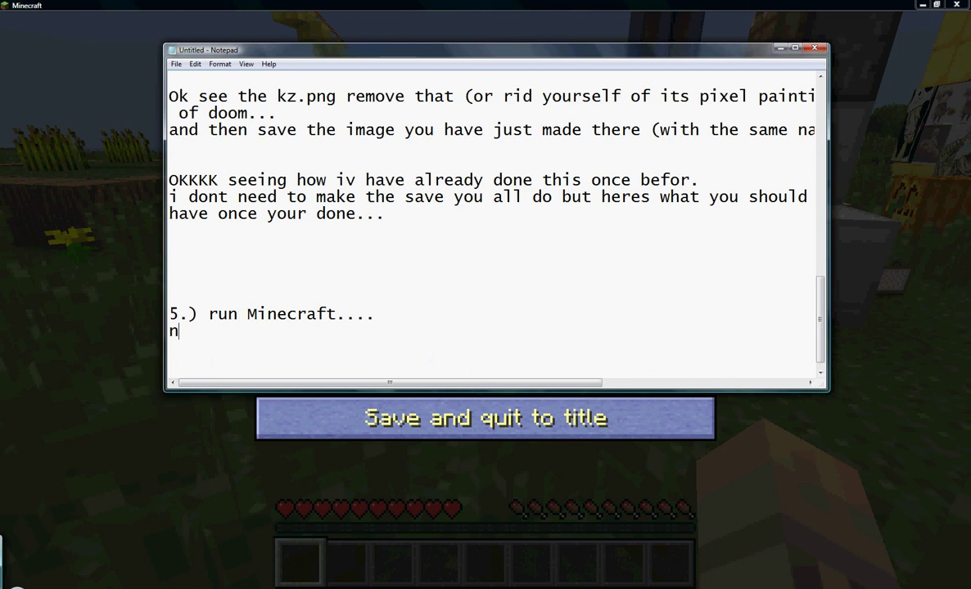
type("ow look at ")
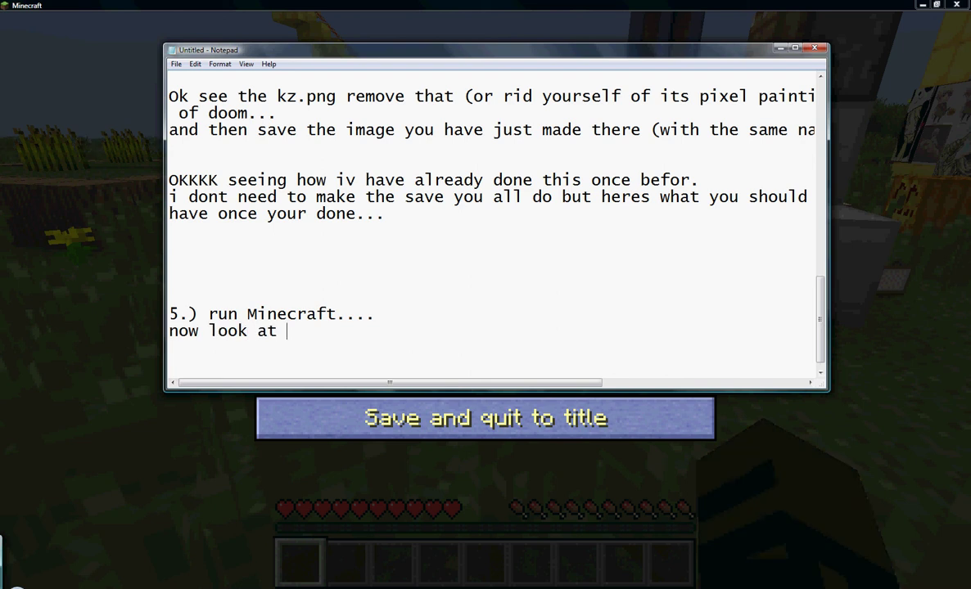
type("all MY paintin")
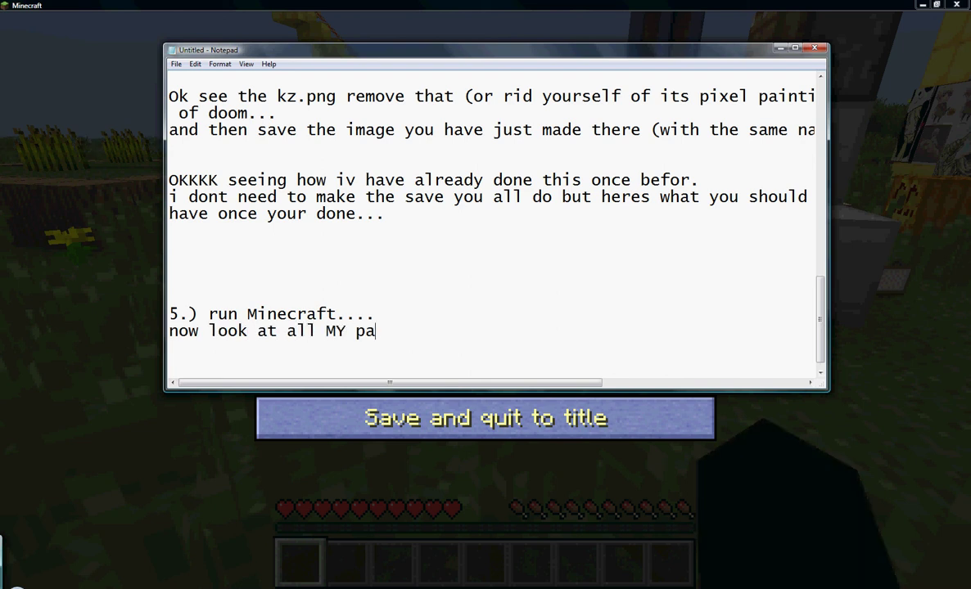
Replace "MY pa" in the line below step 5 so it reads "now look at all the... pai".
key("BackSpace")
key("BackSpace")
key("BackSpace")
key("BackSpace")
key("BackSpace")
key("BackSpace")
key("BackSpace")
key("BackSpace")
key("BackSpace")
key("BackSpace")
key("BackSpace")
key("BackSpace")
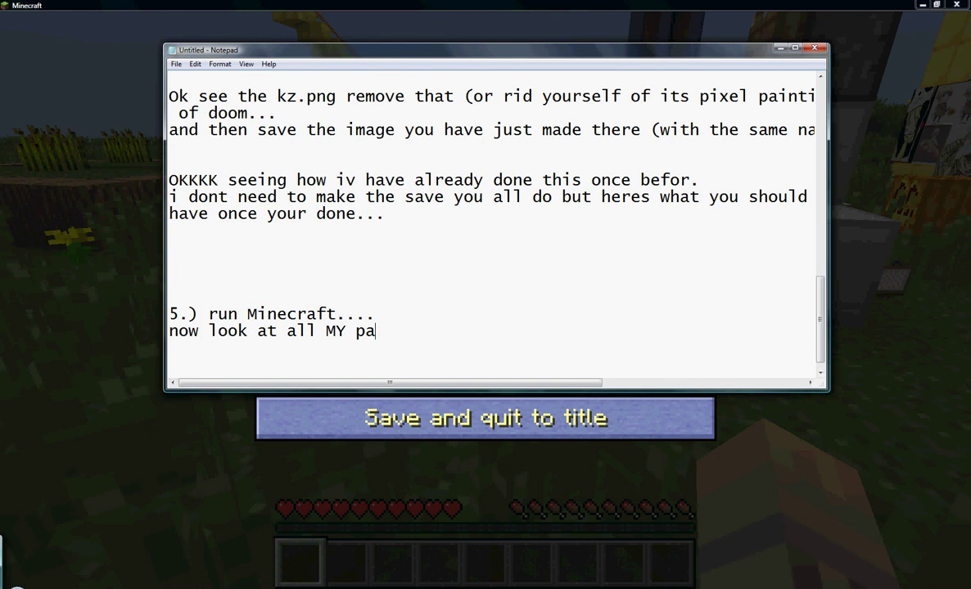
type("l the... paintin")
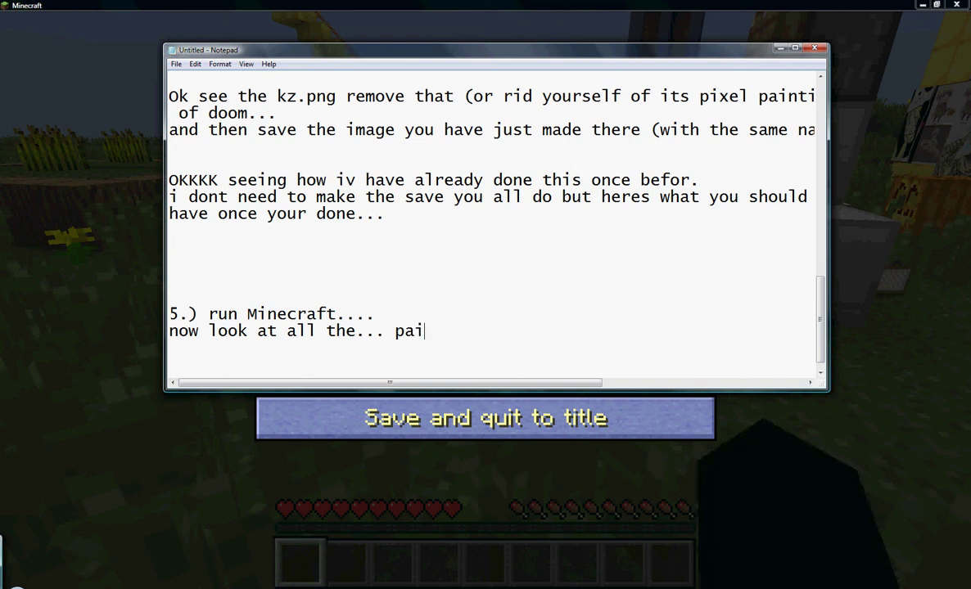